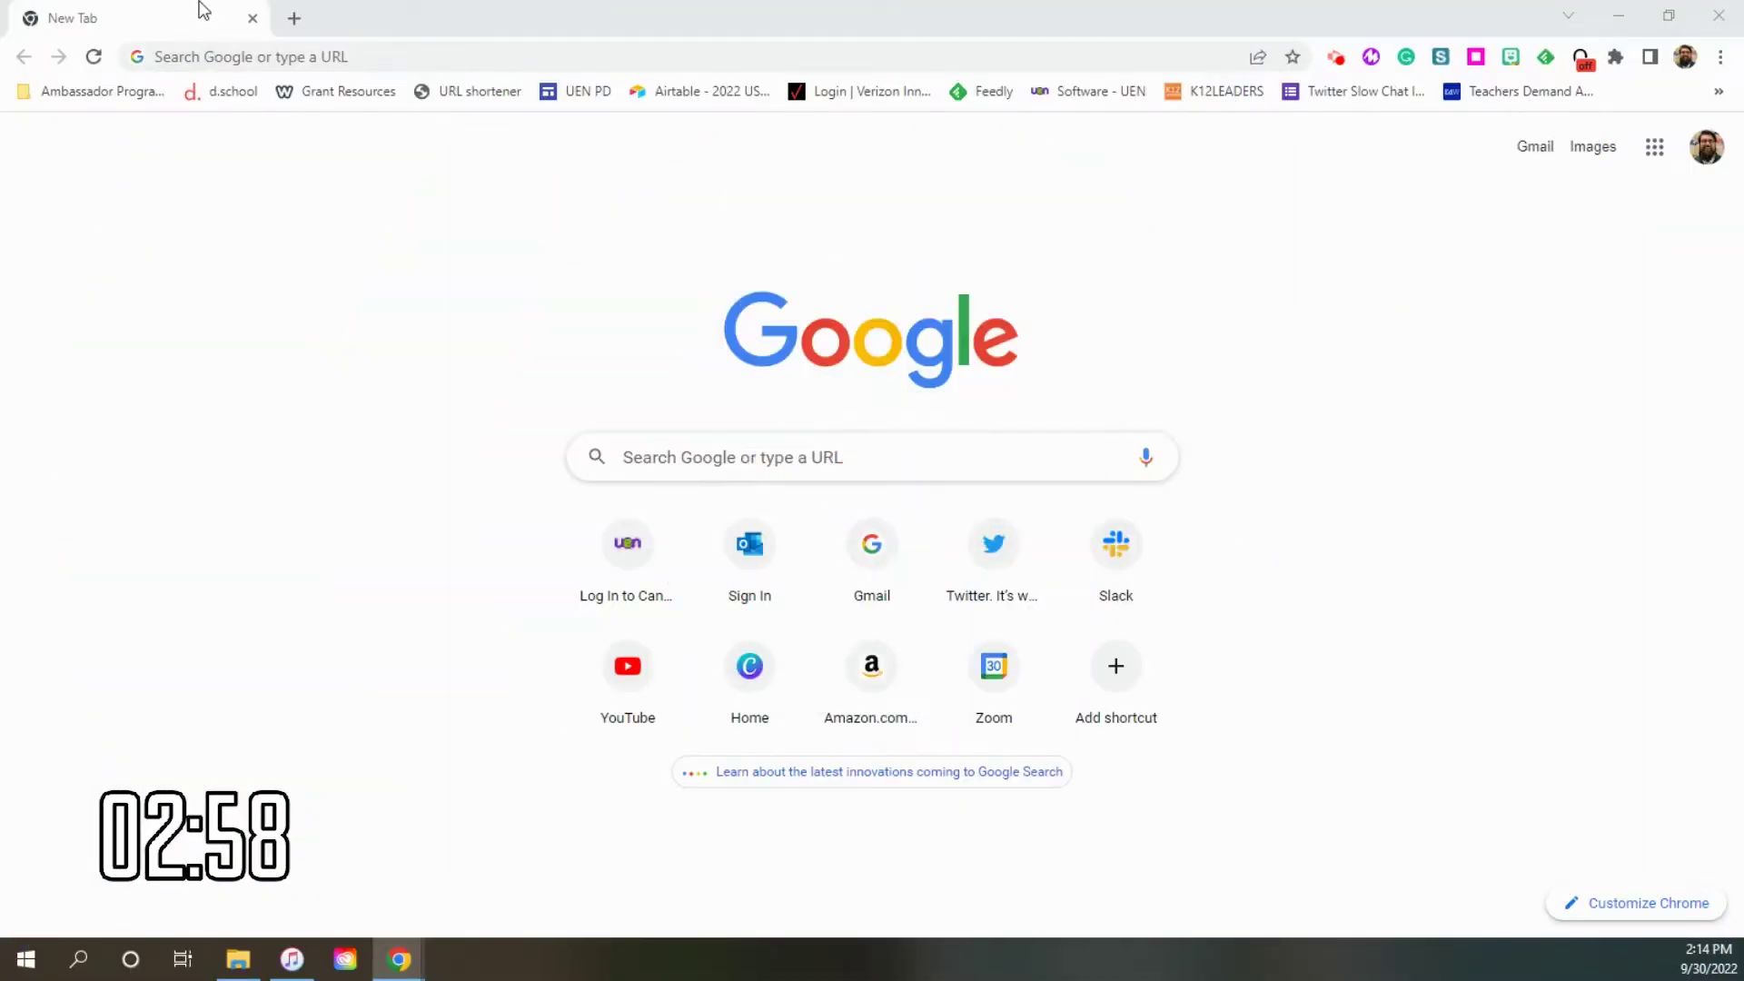
# Step: Create a new blank form by going to forms.new, then bring up its theme settings
pyautogui.click(297, 59)
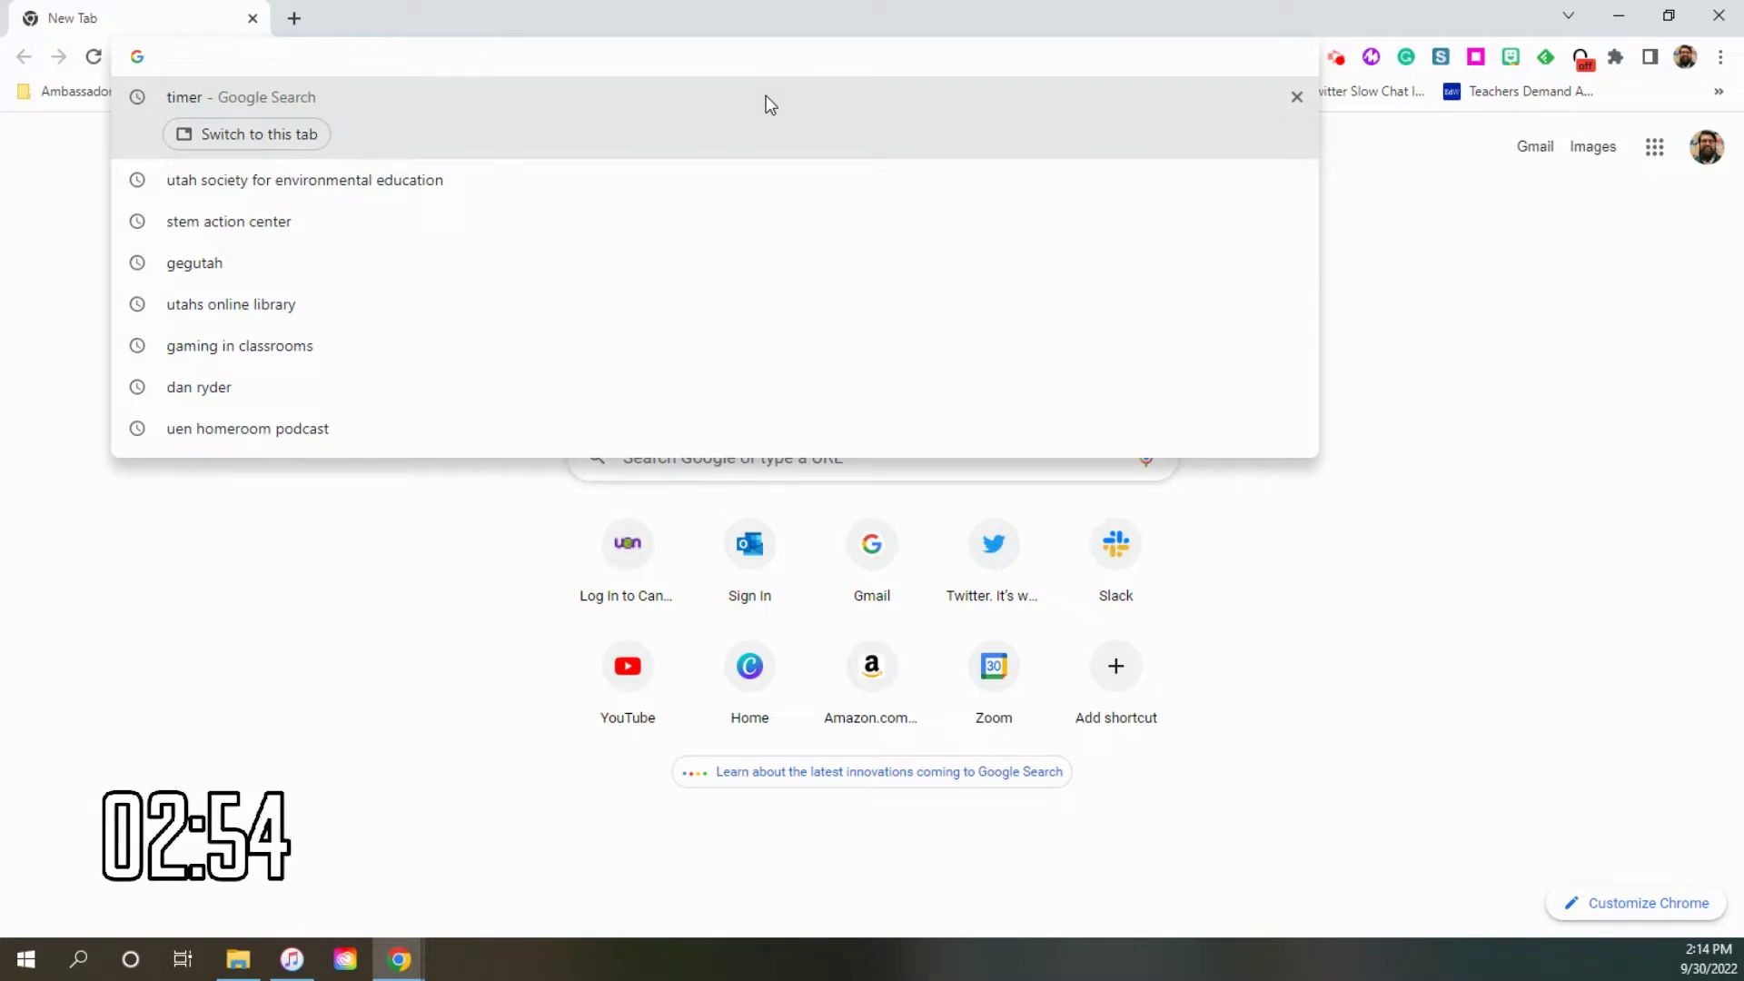
pyautogui.write('forms.new')
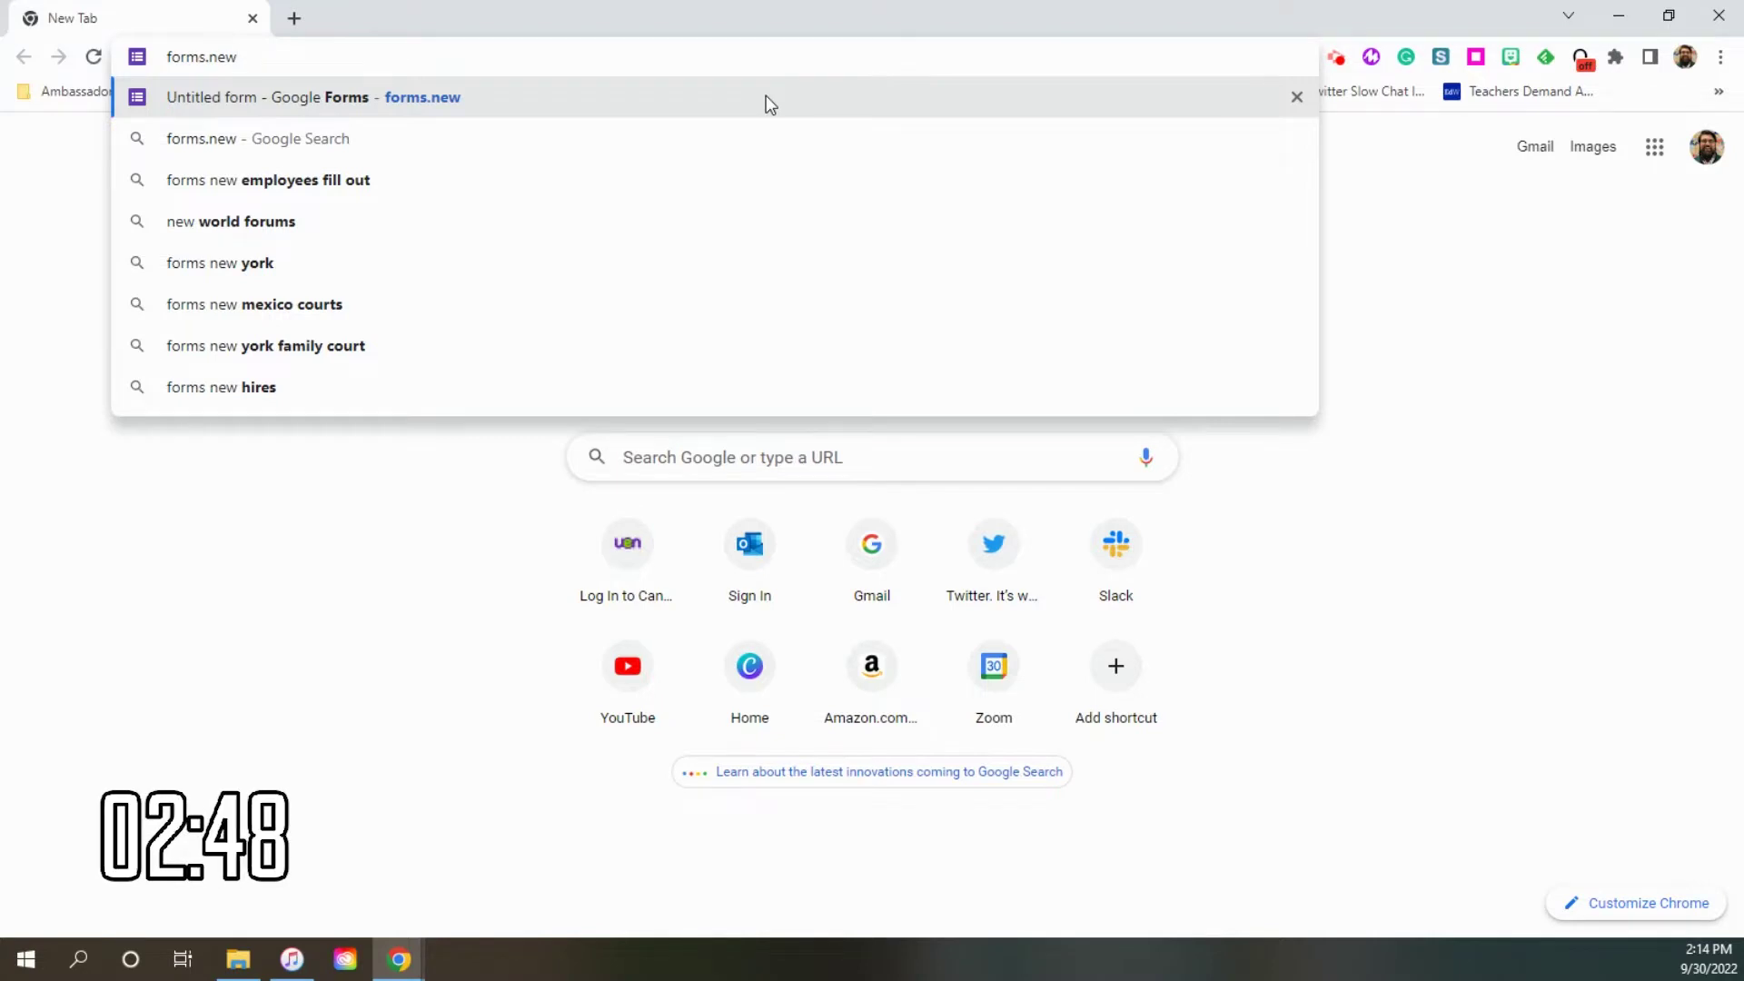
pyautogui.press('Return')
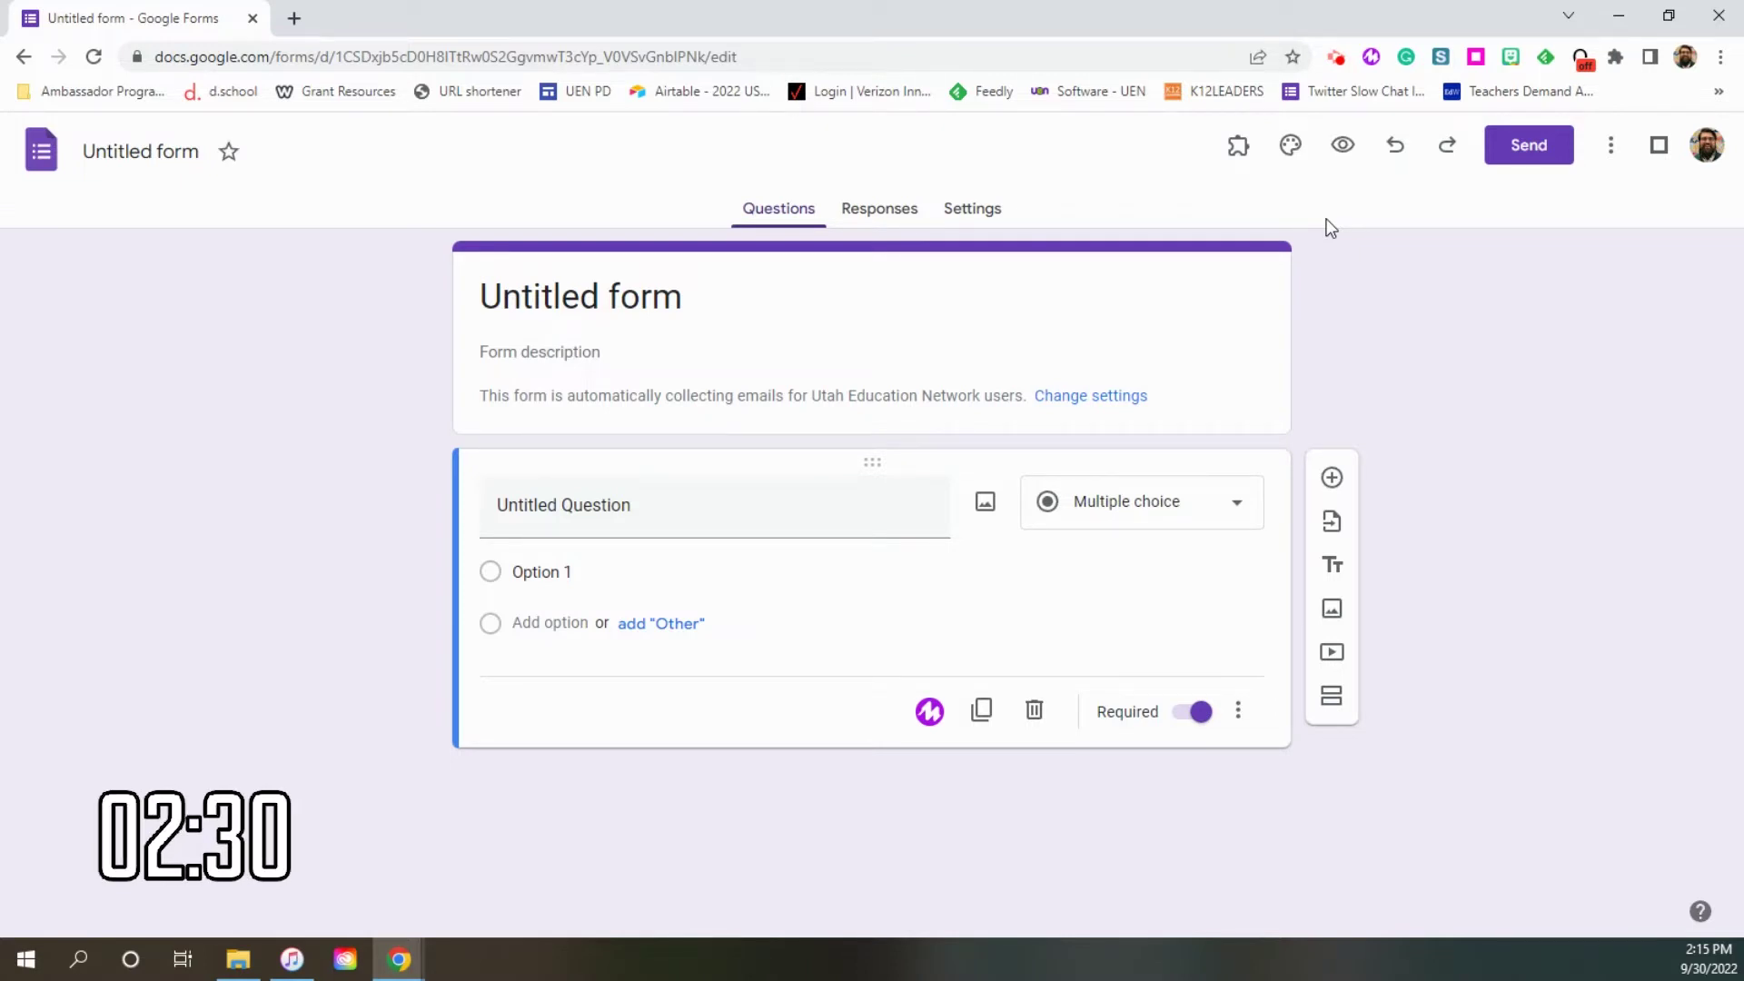
pyautogui.click(1293, 148)
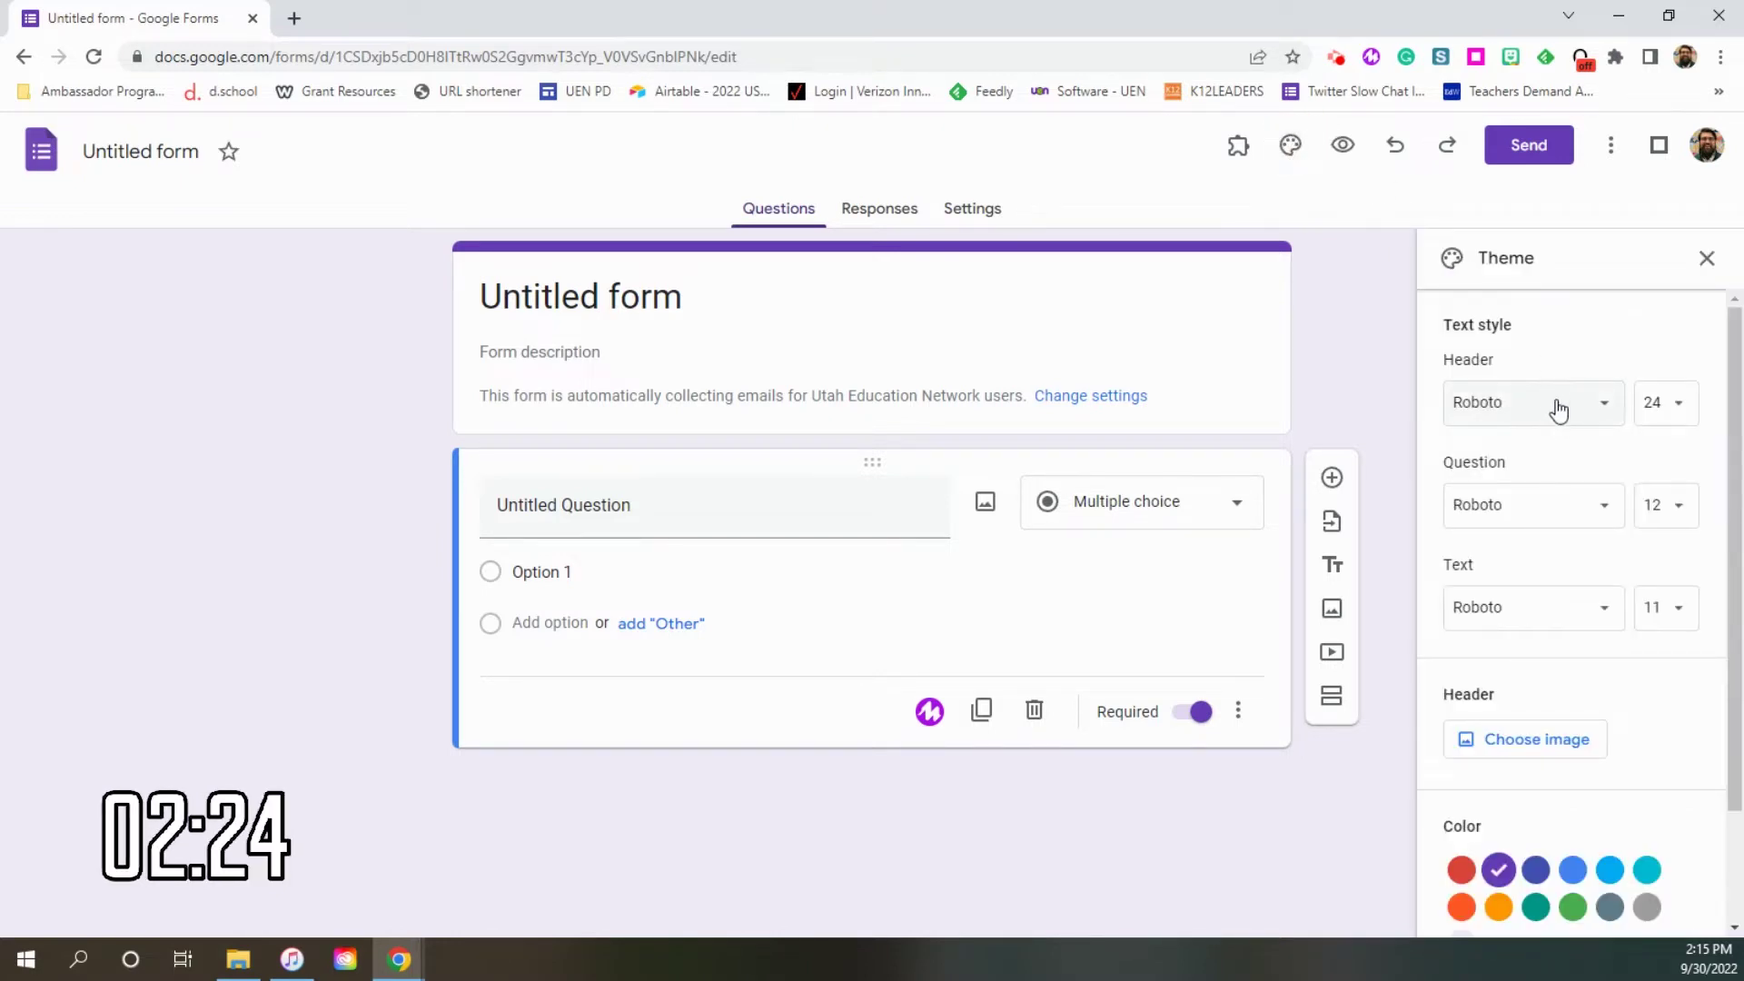
# Step: Browse the header font and question size lists, leaving Roboto at 24, 12 and 11
pyautogui.click(1558, 407)
pyautogui.scroll(1, 1529, 786)
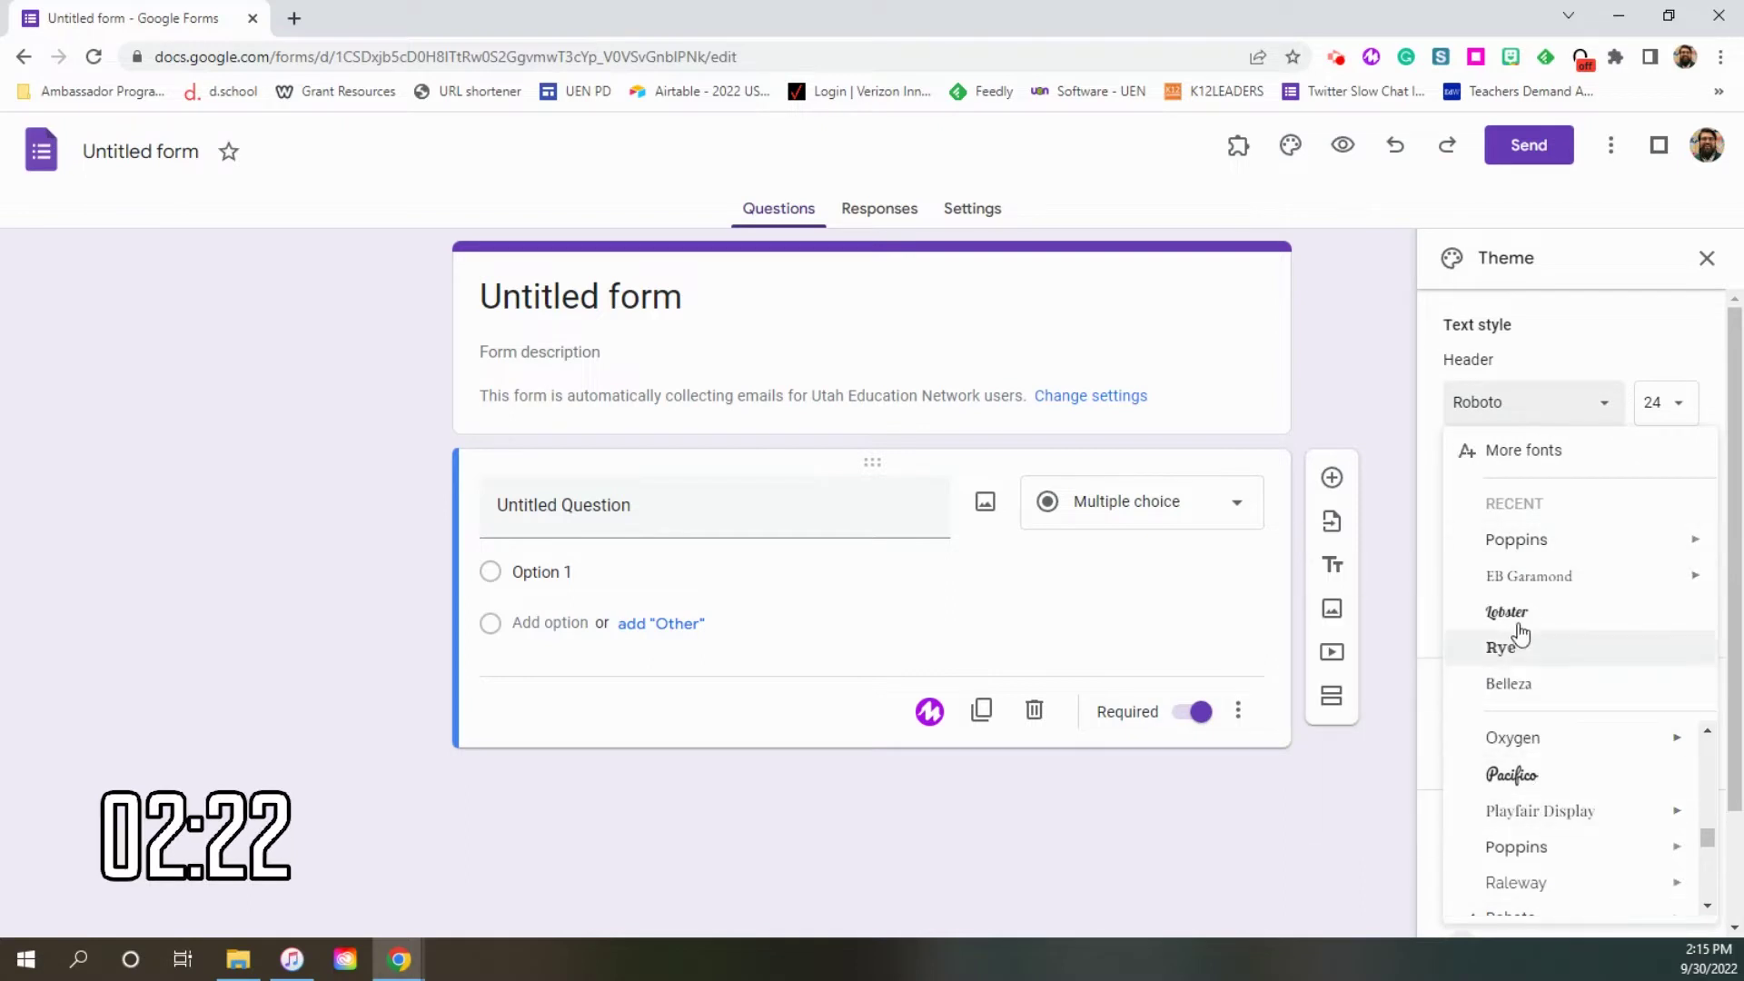
pyautogui.scroll(-2, 1526, 599)
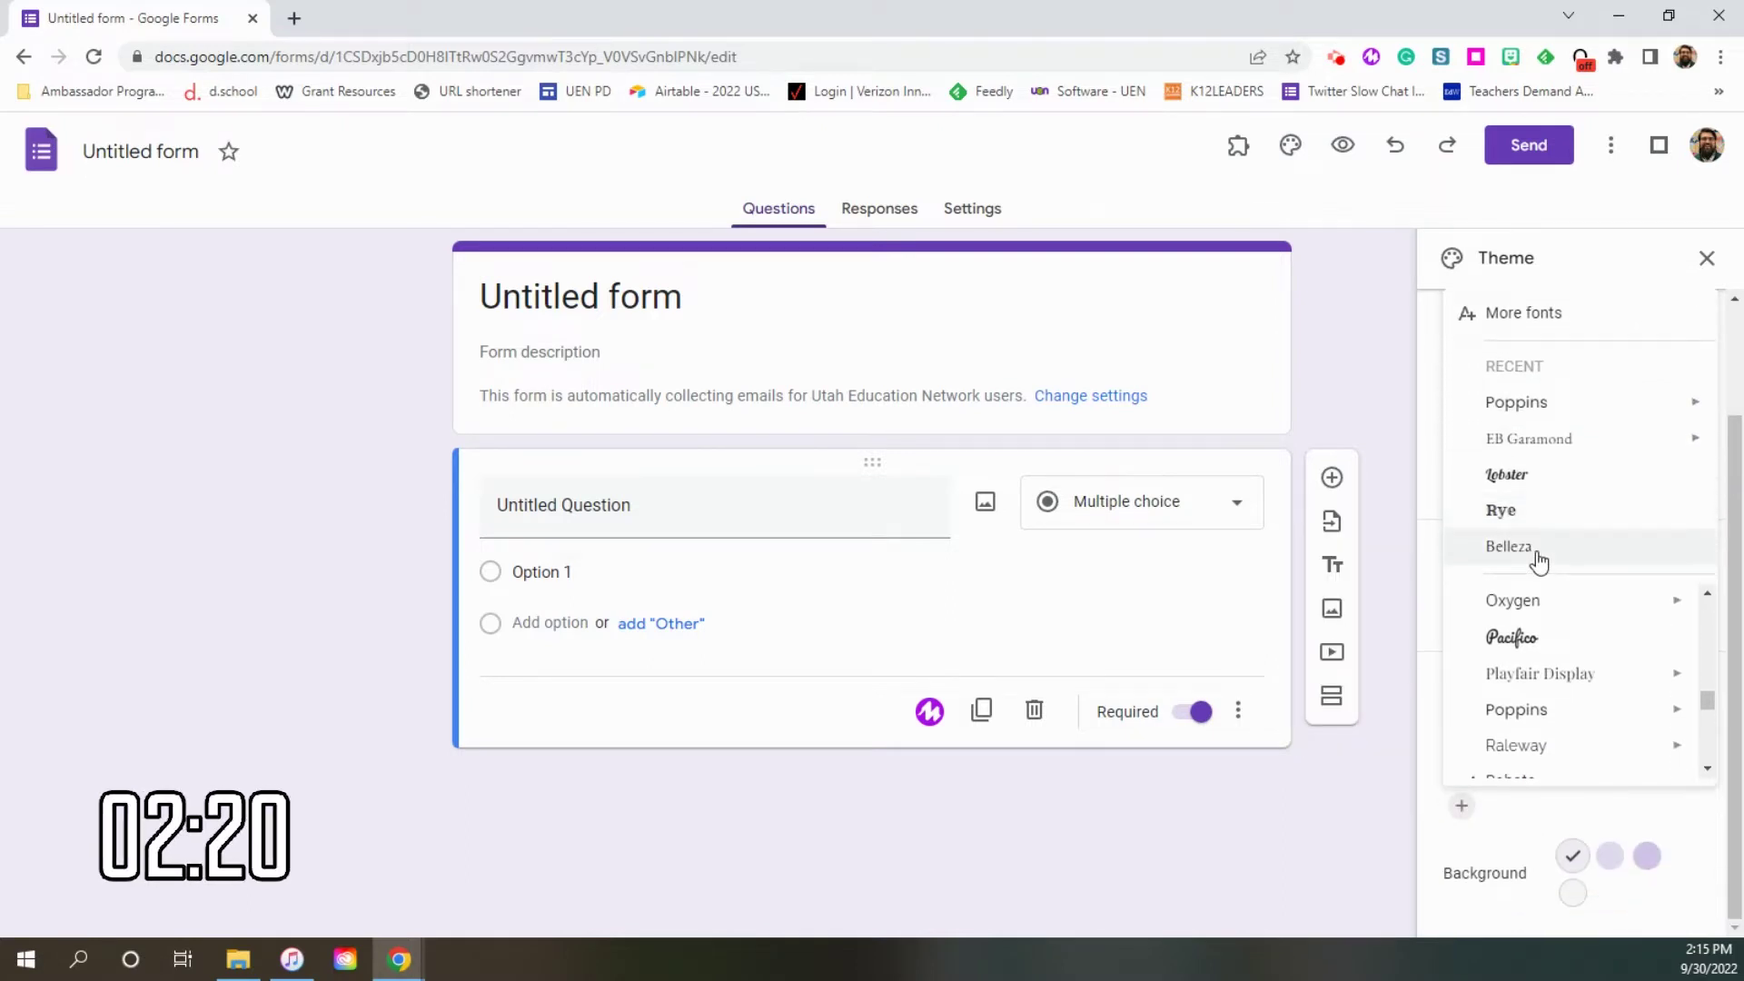
pyautogui.click(1431, 488)
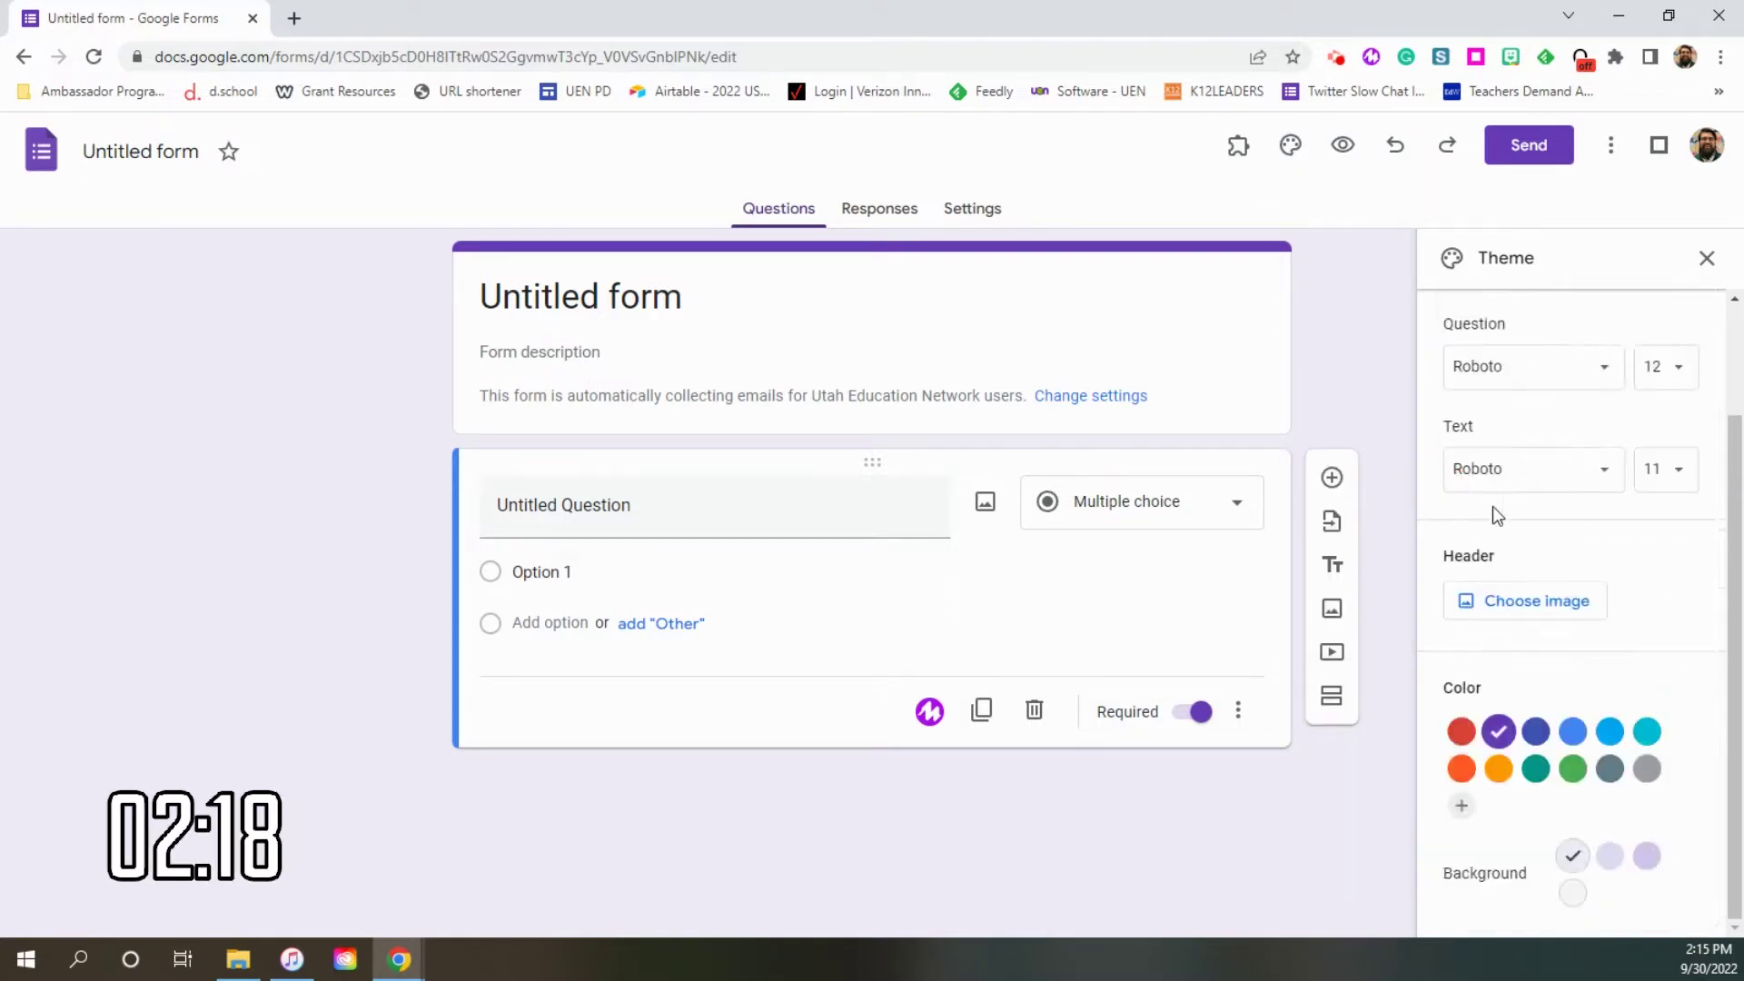
pyautogui.click(1662, 366)
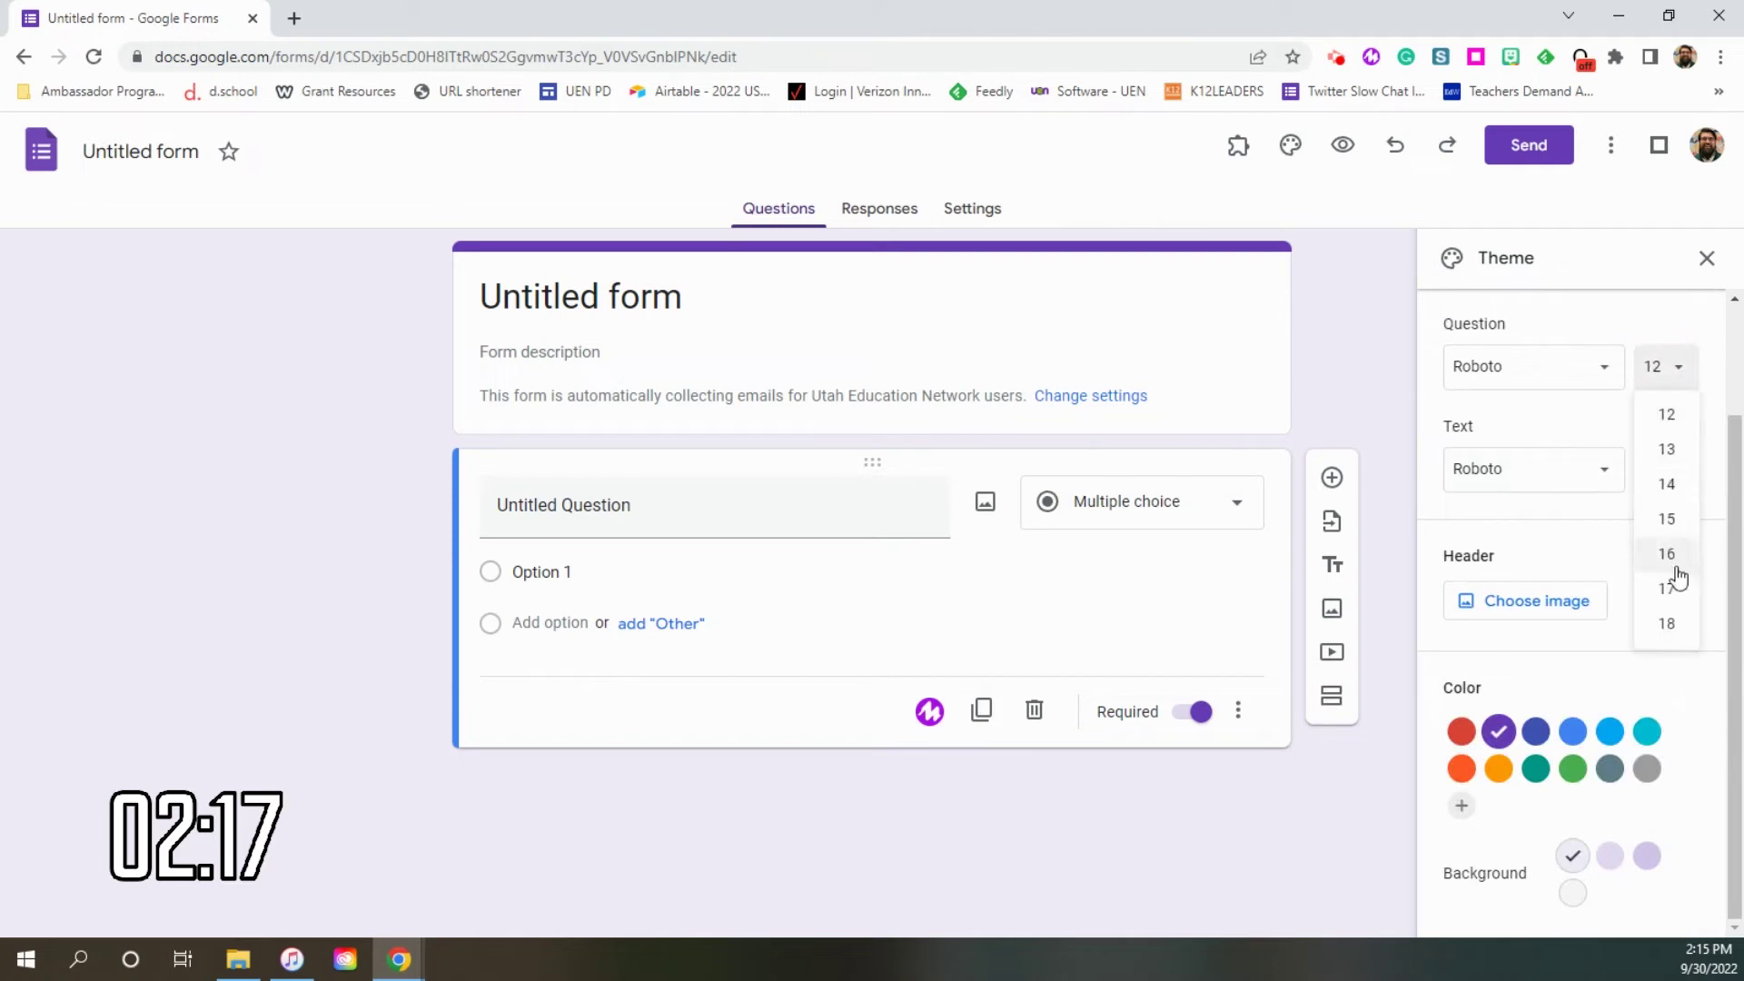
pyautogui.click(1450, 427)
pyautogui.scroll(2, 1540, 434)
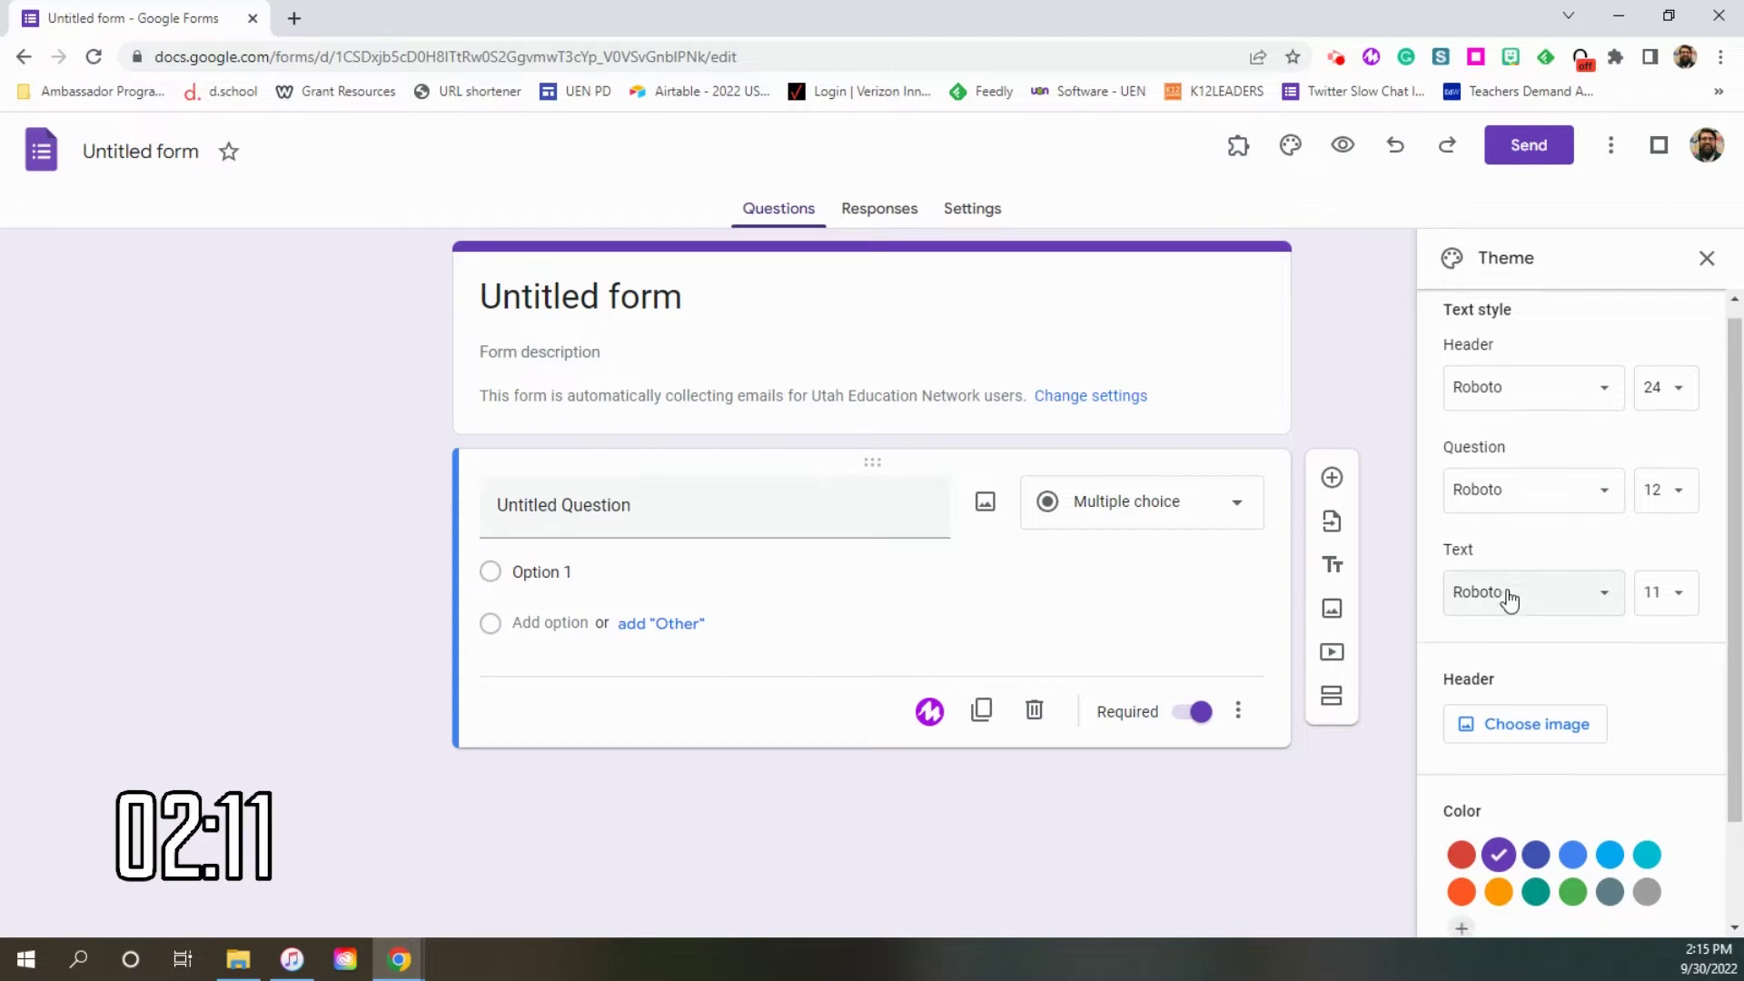
pyautogui.scroll(-1, 1507, 604)
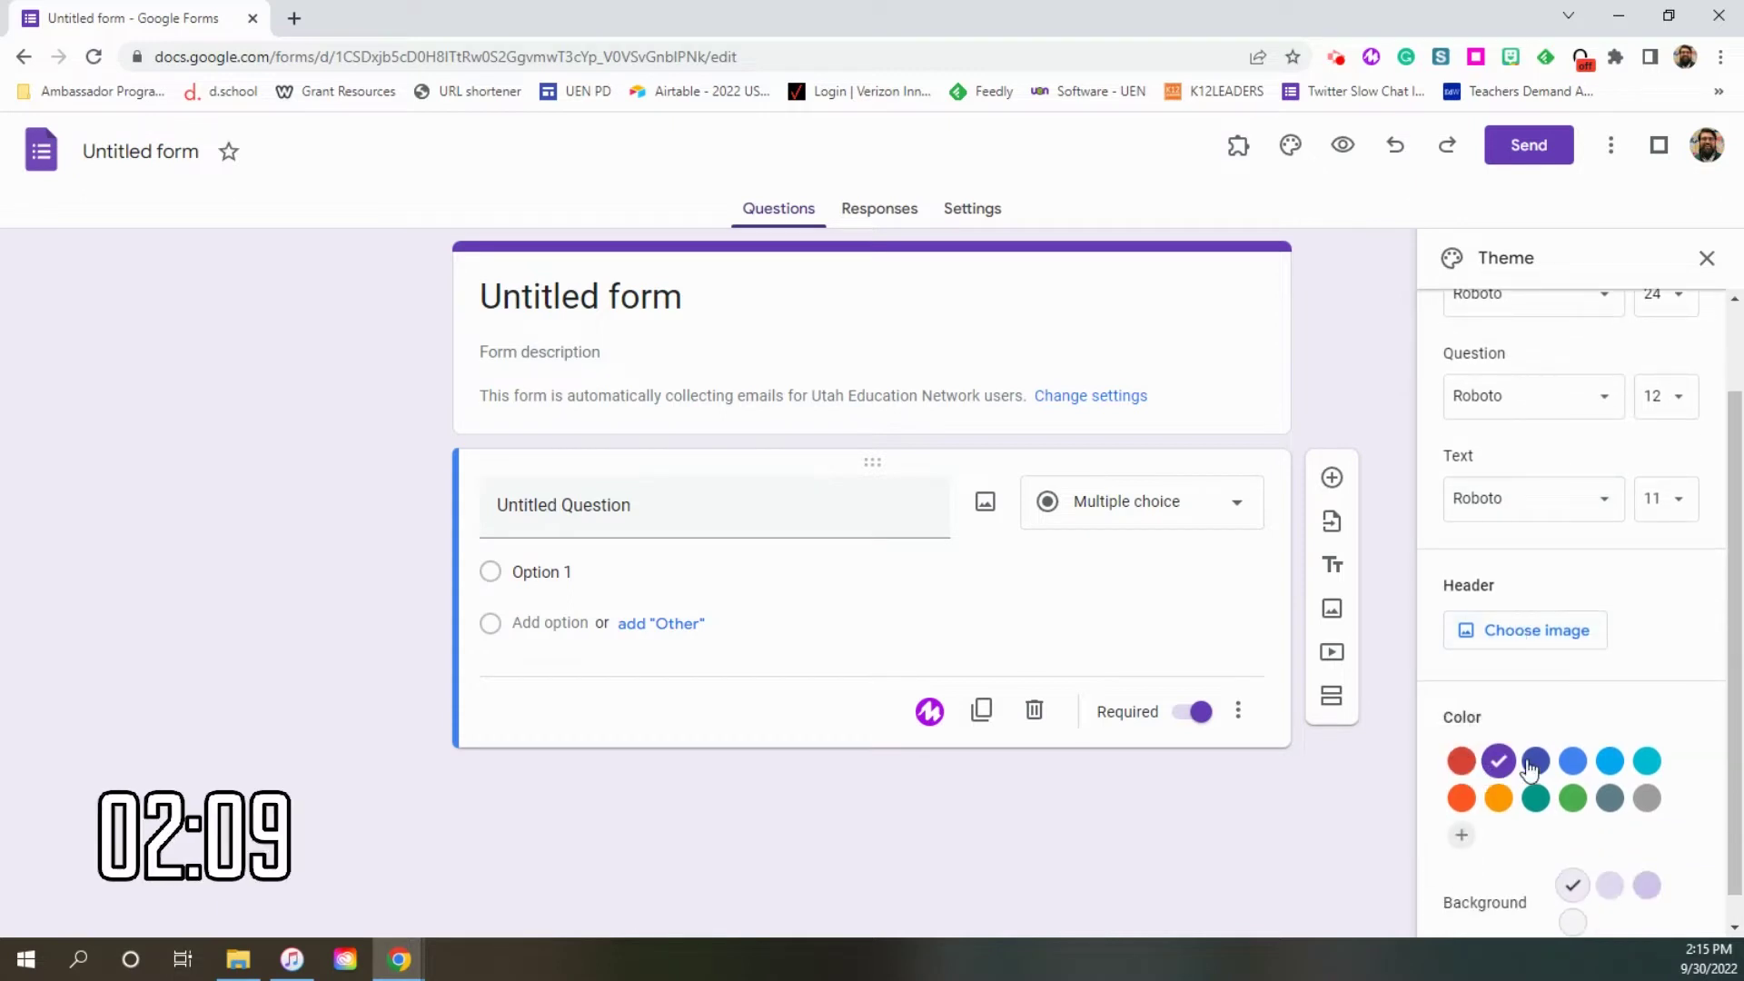
# Step: Try cyan and green, then add a custom brown theme colour #914e4e
pyautogui.click(1648, 765)
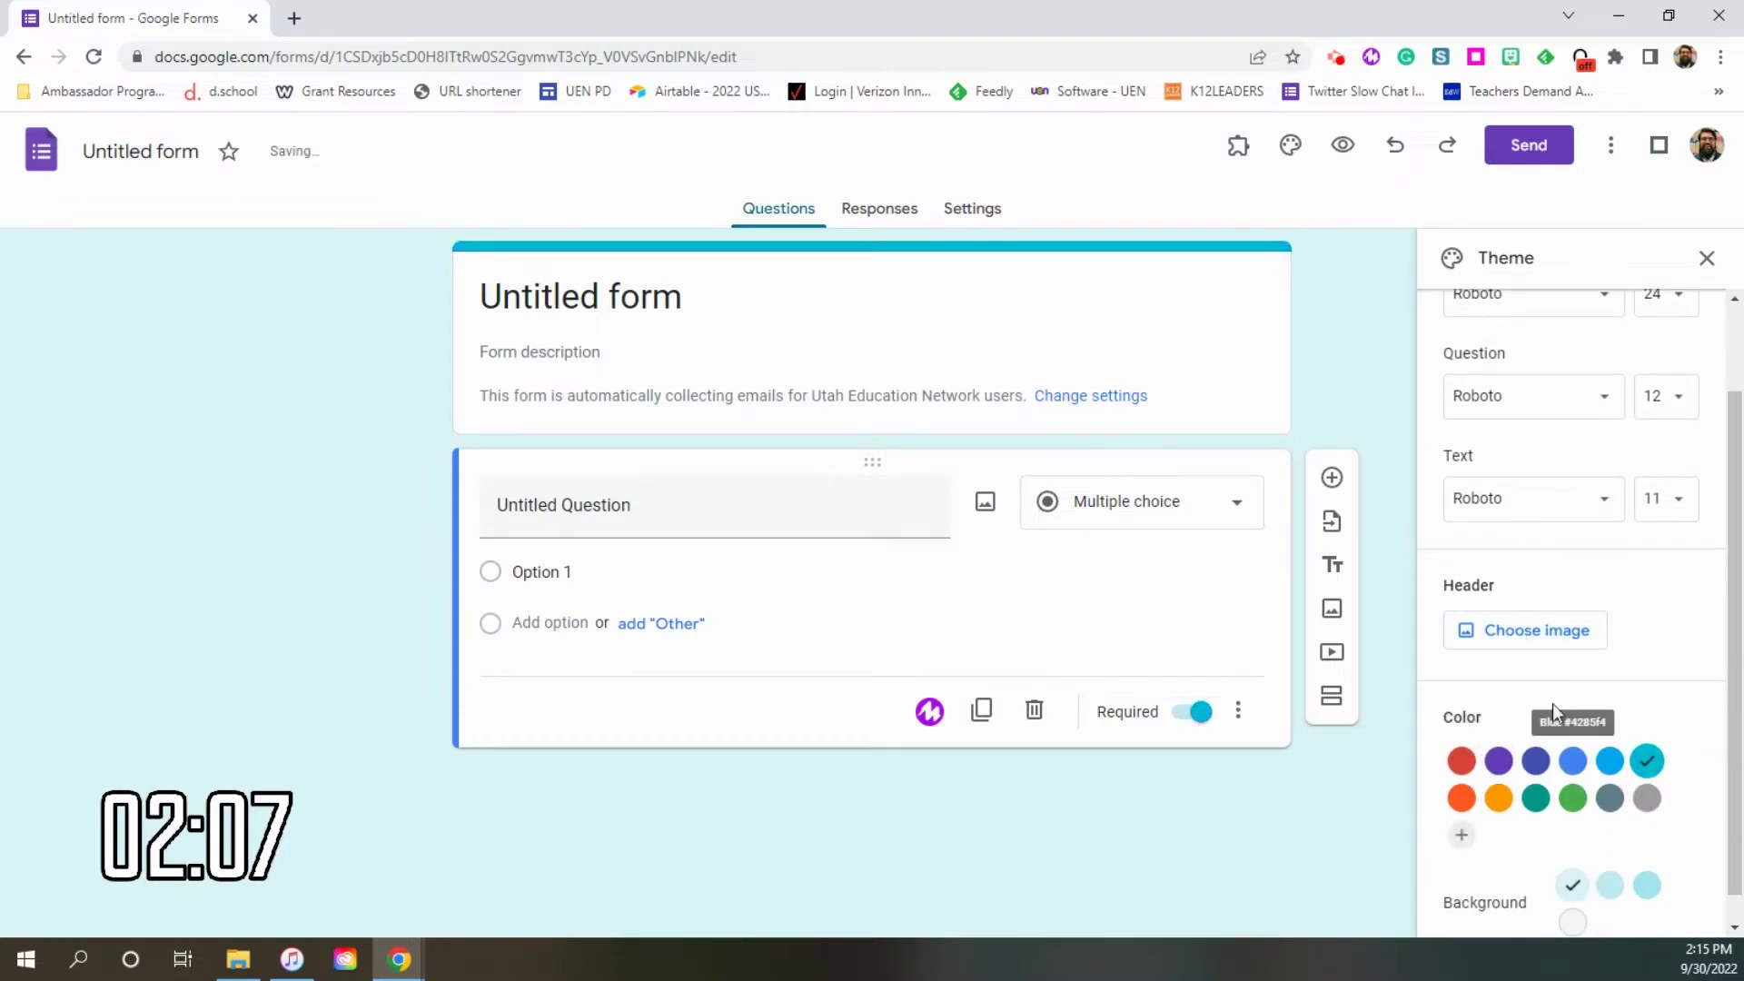
pyautogui.click(1571, 770)
pyautogui.click(1470, 805)
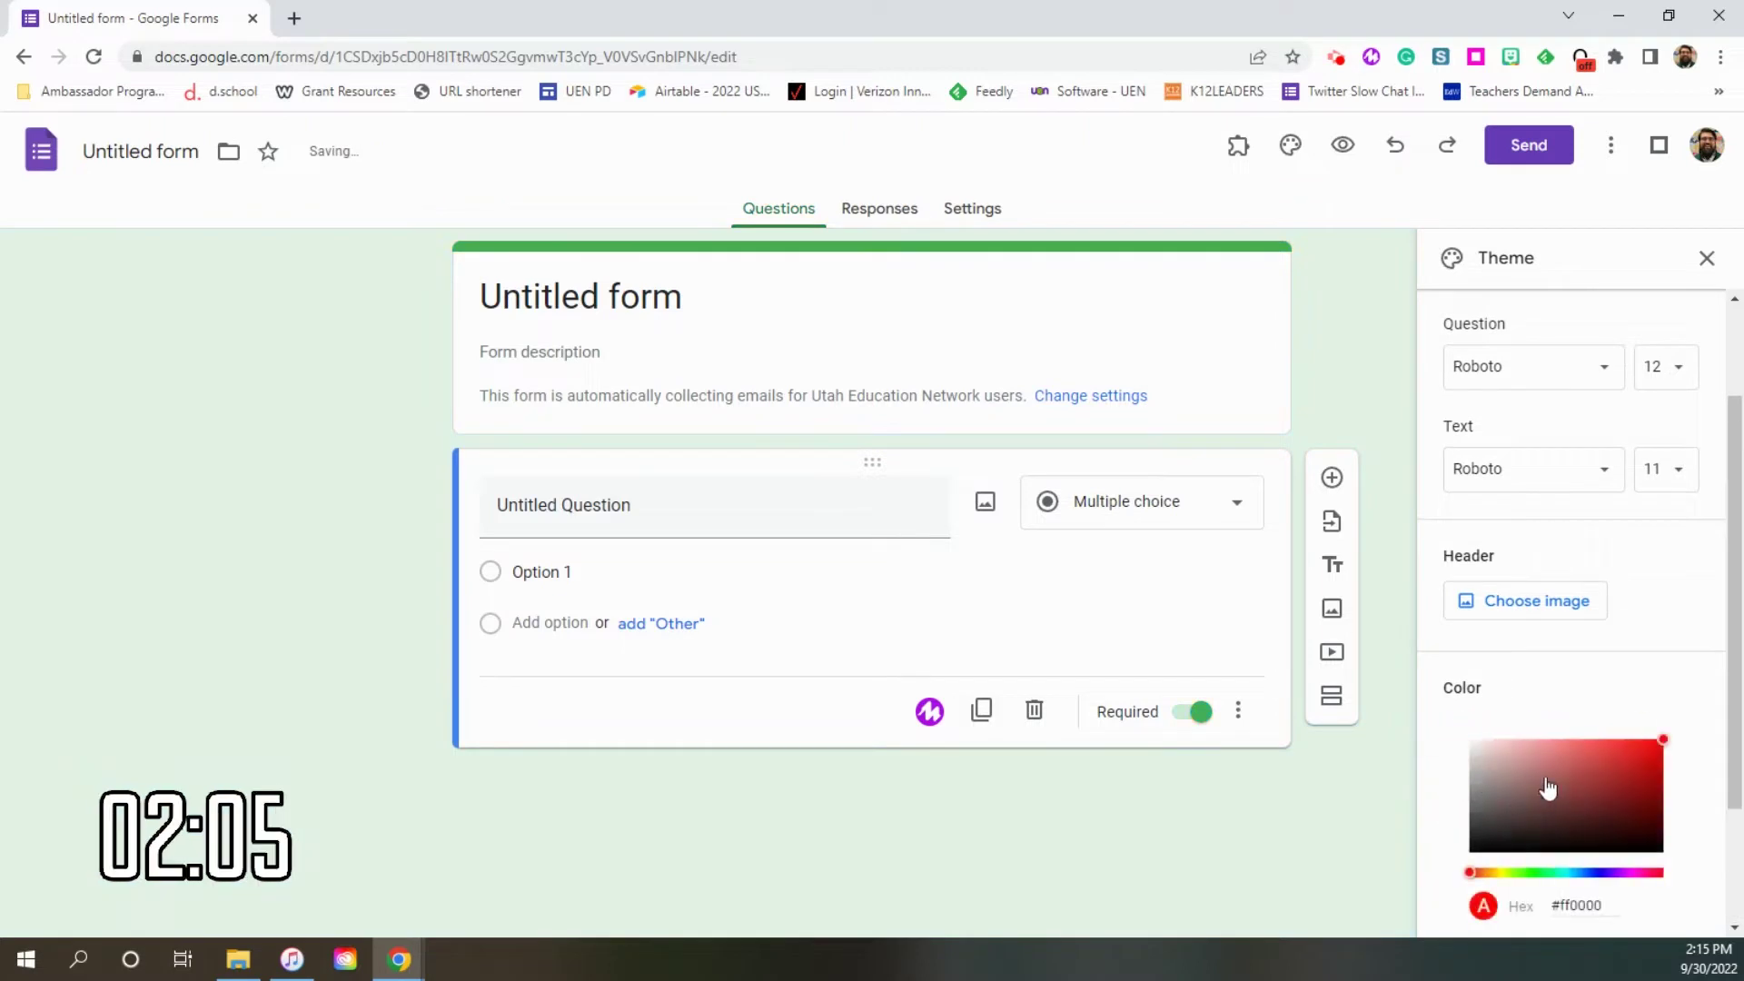
pyautogui.moveTo(1663, 740); pyautogui.dragTo(1558, 787)
pyautogui.scroll(-3, 1633, 717)
pyautogui.click(1611, 790)
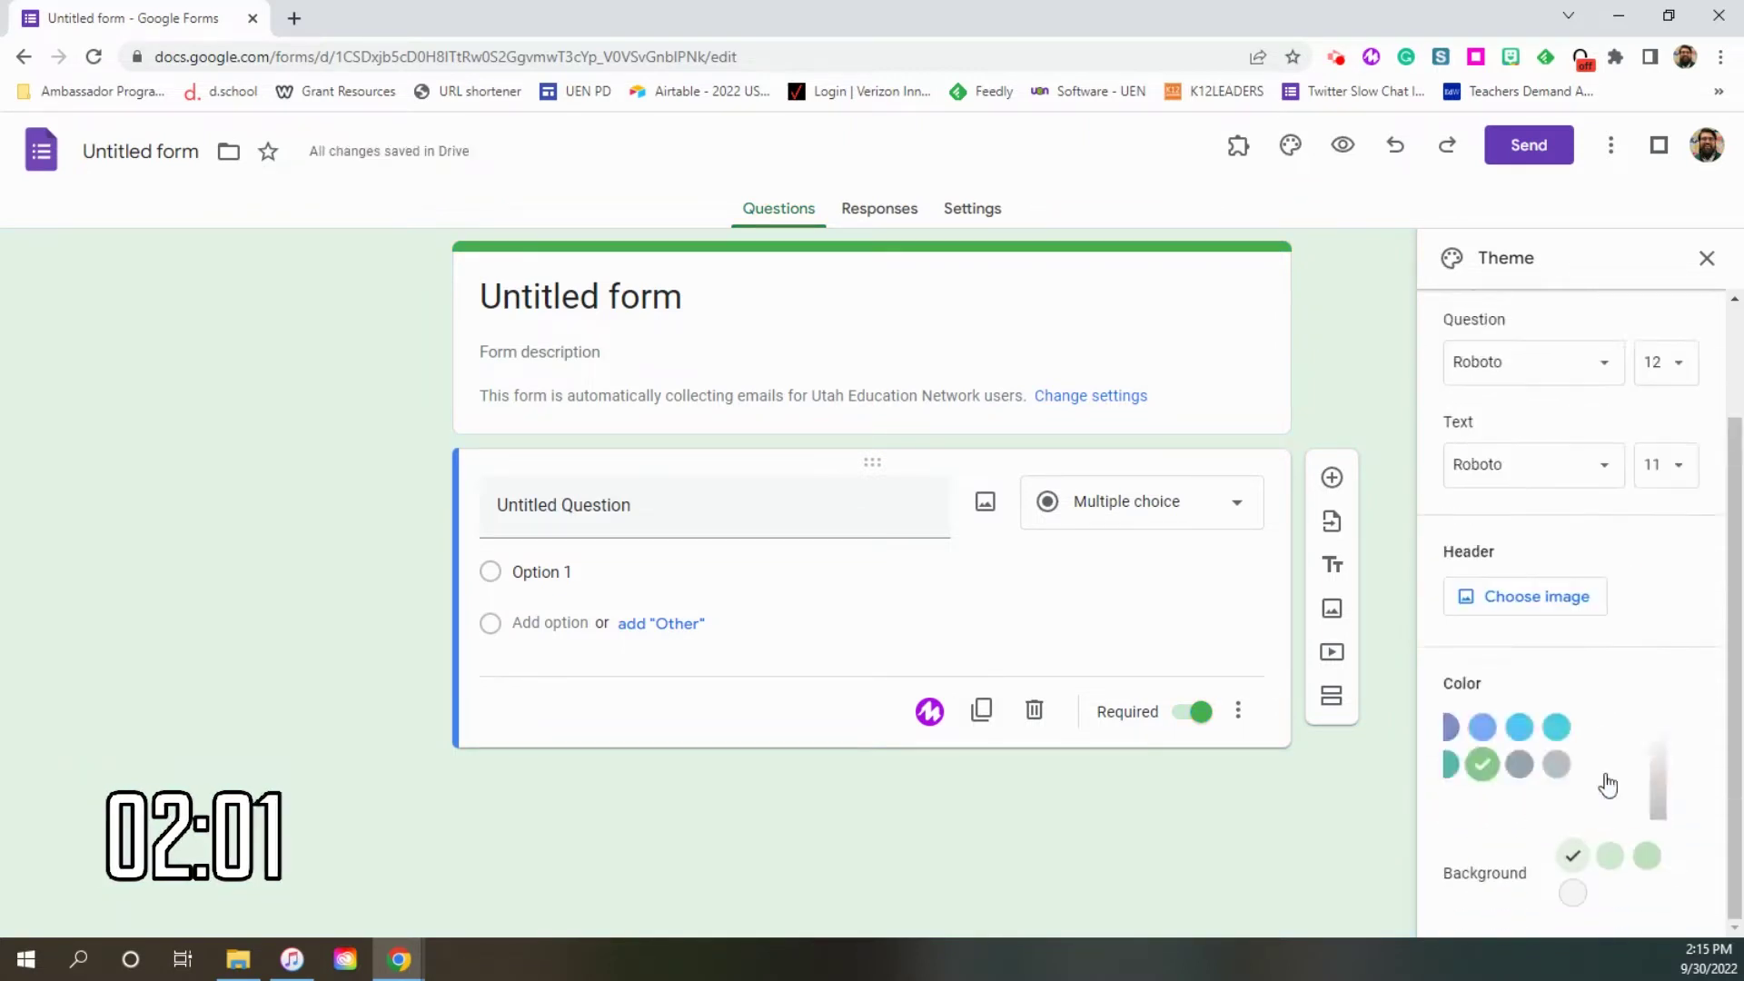
# Step: Set the theme colour to green with the lightest background shade
pyautogui.click(1615, 857)
pyautogui.click(1648, 858)
pyautogui.click(1573, 858)
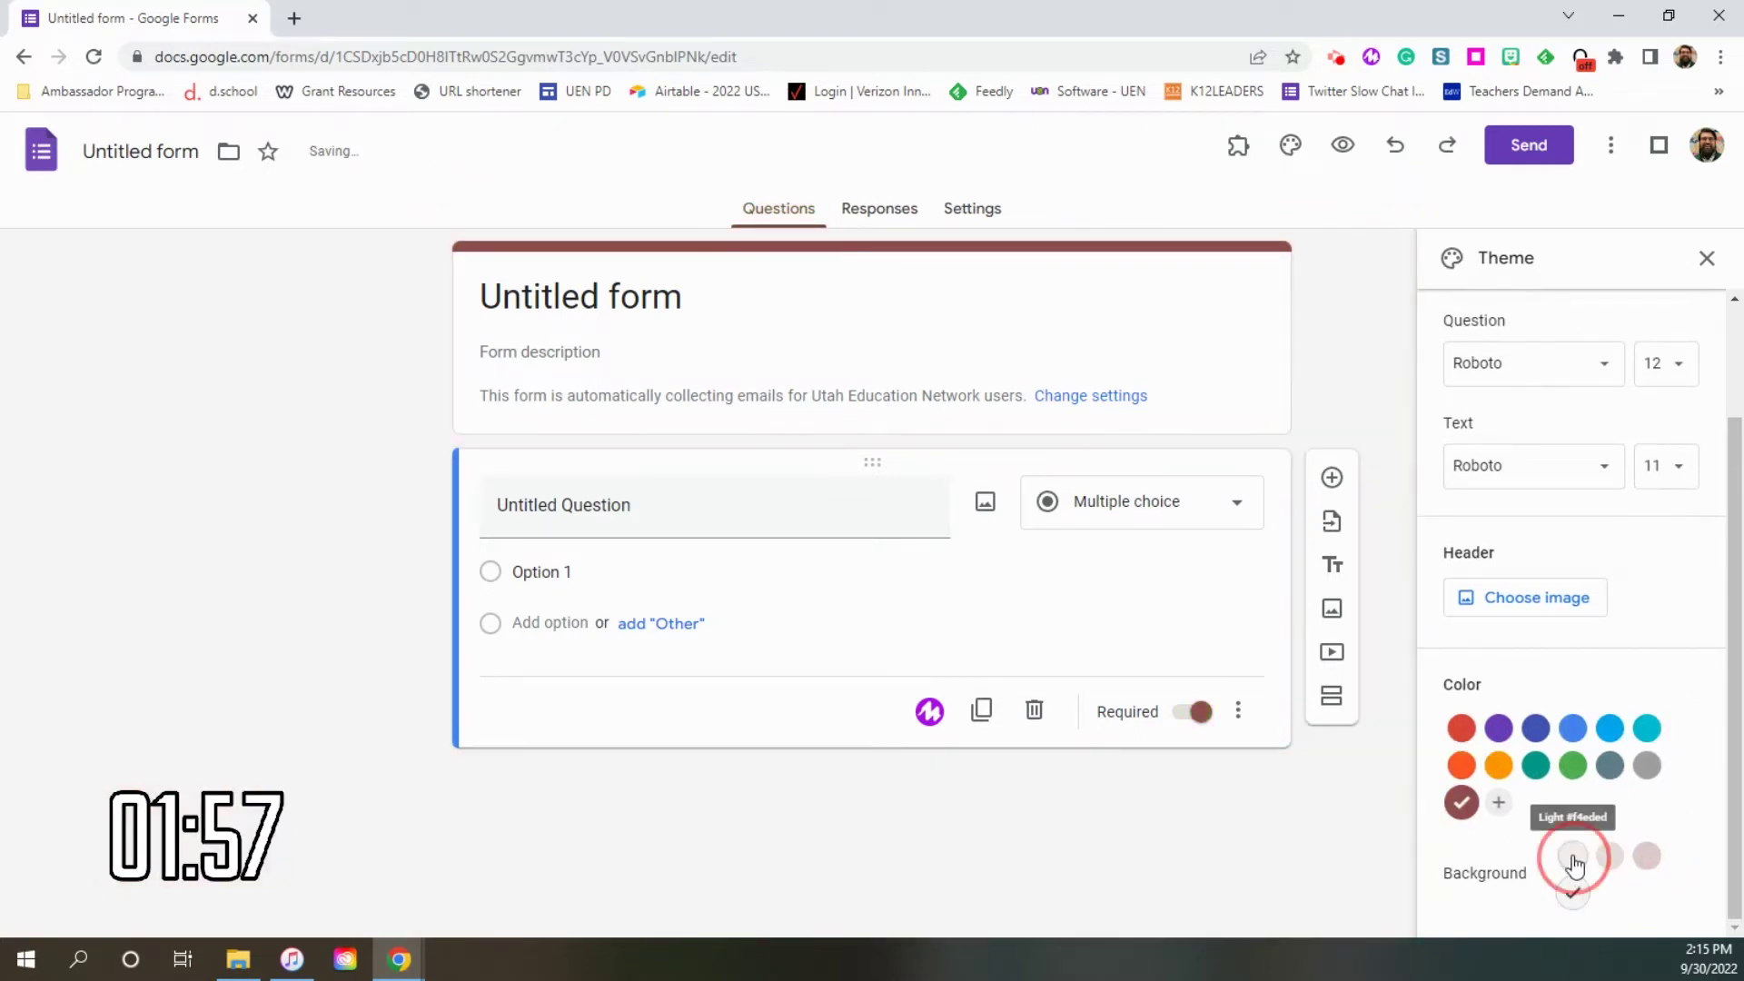
pyautogui.click(1574, 768)
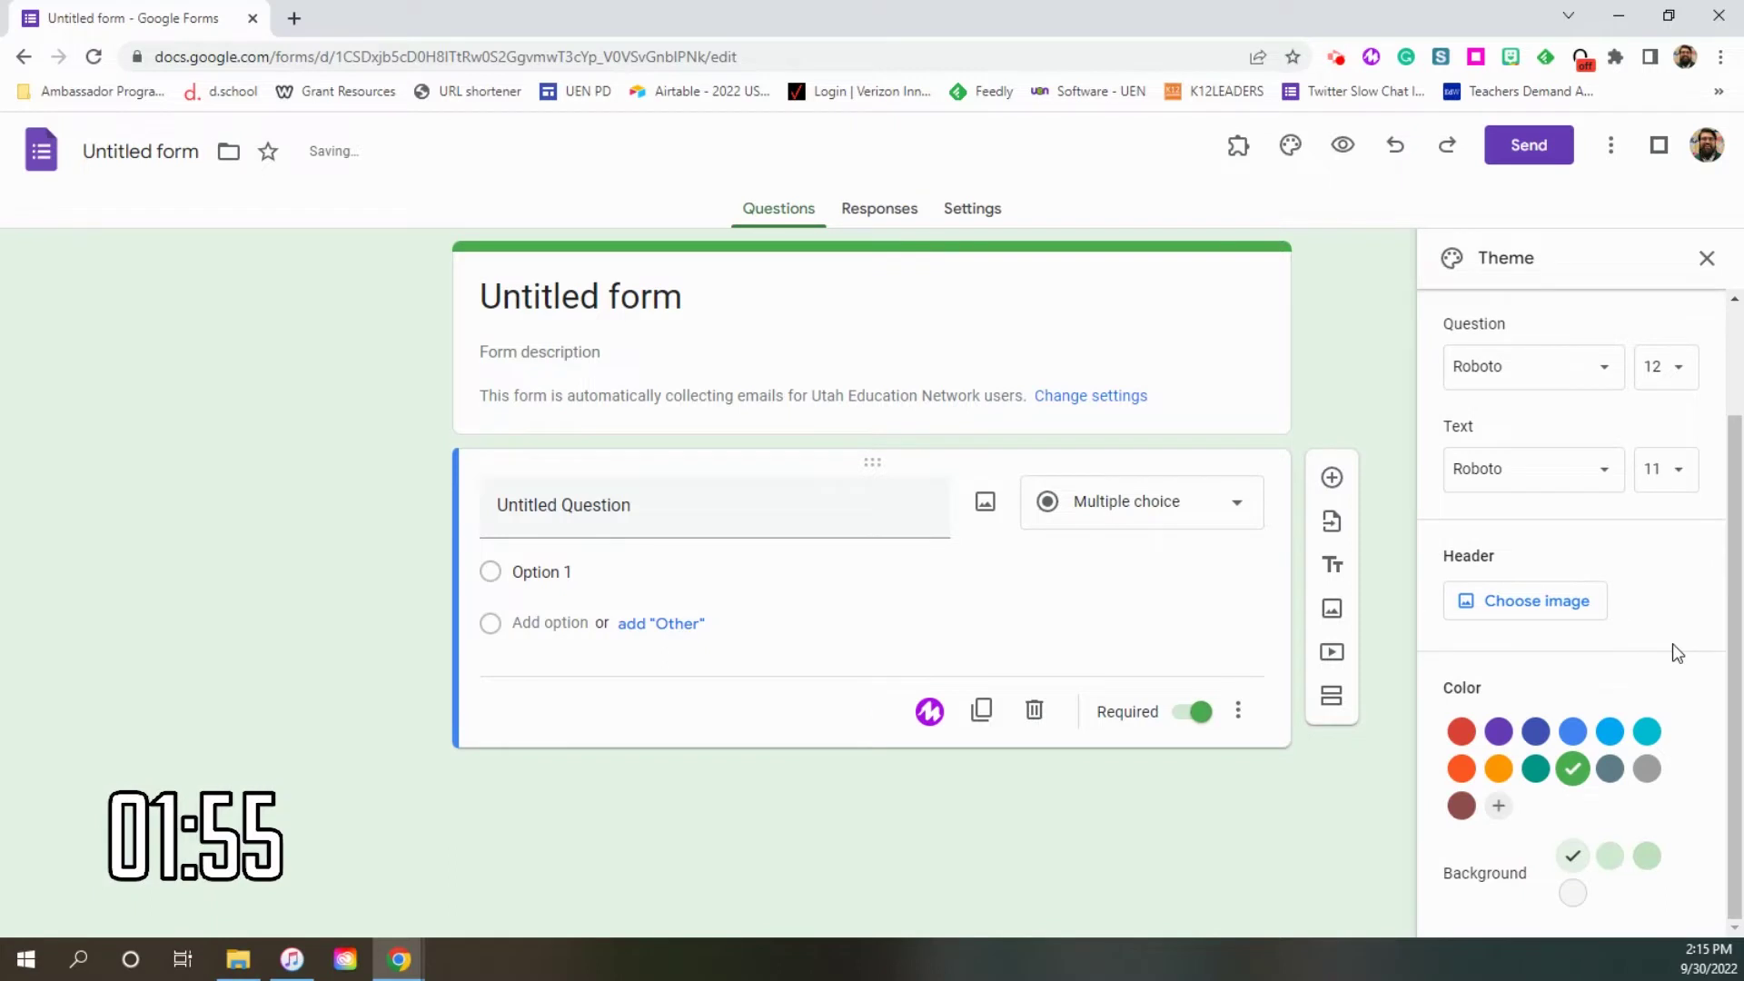
pyautogui.scroll(2, 1671, 642)
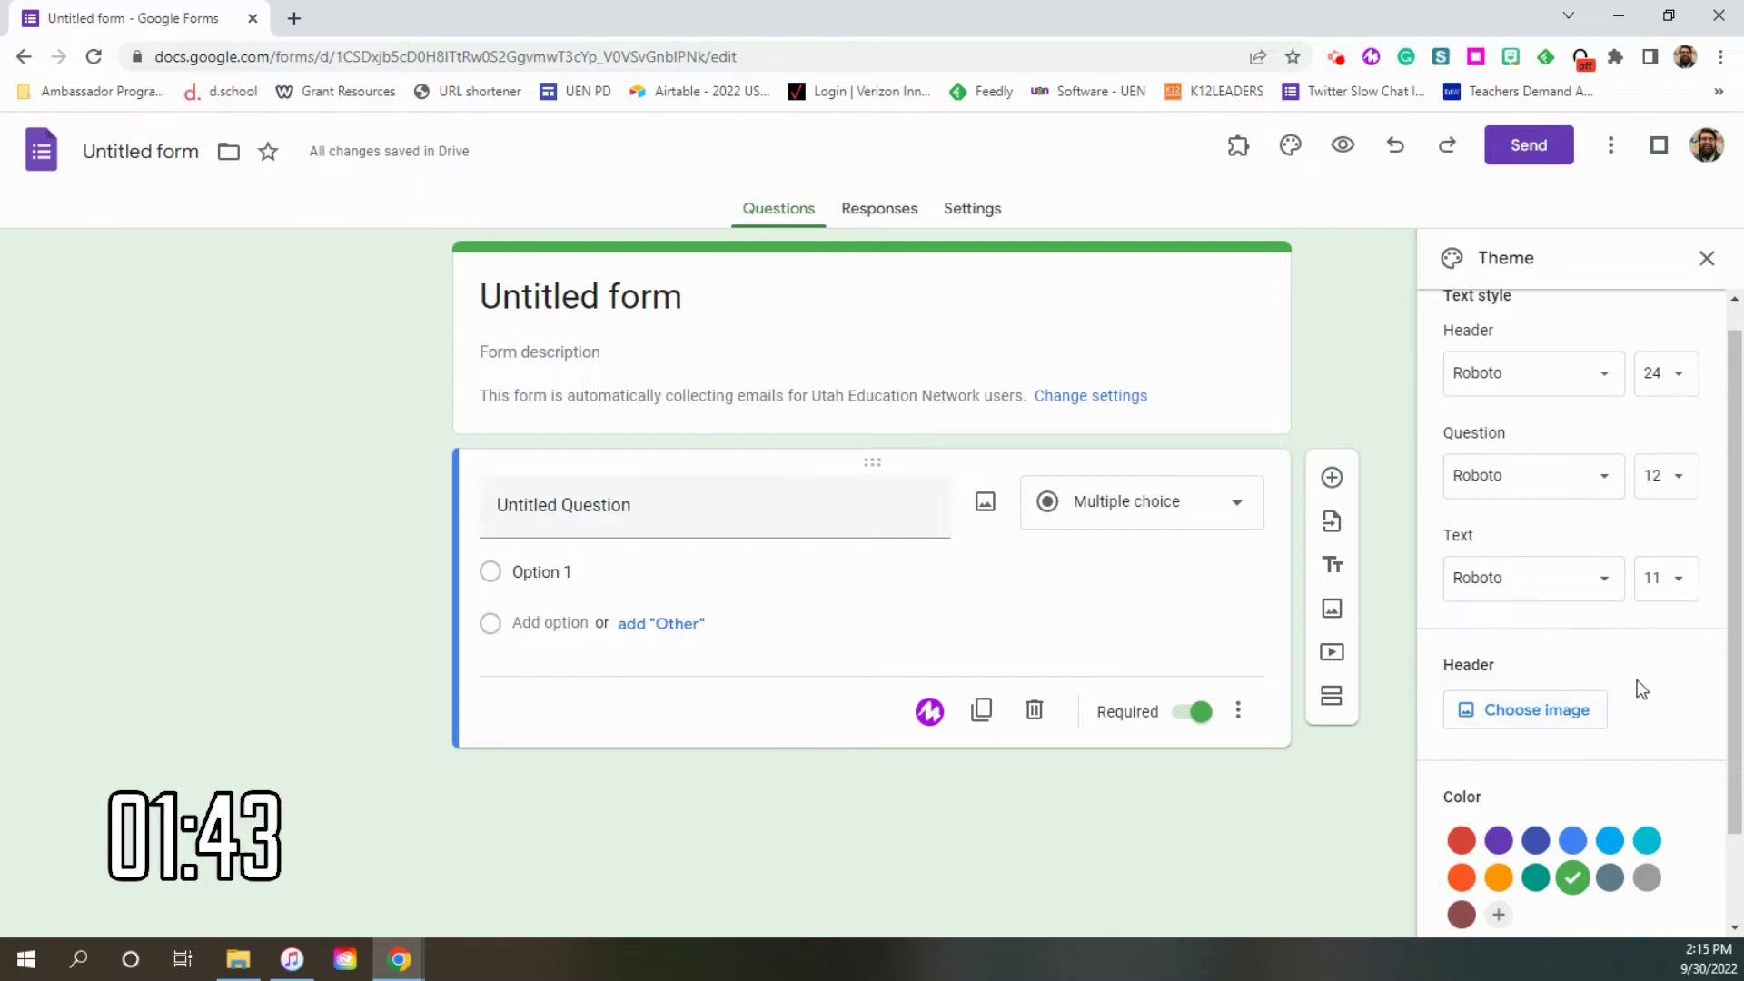
pyautogui.click(1540, 713)
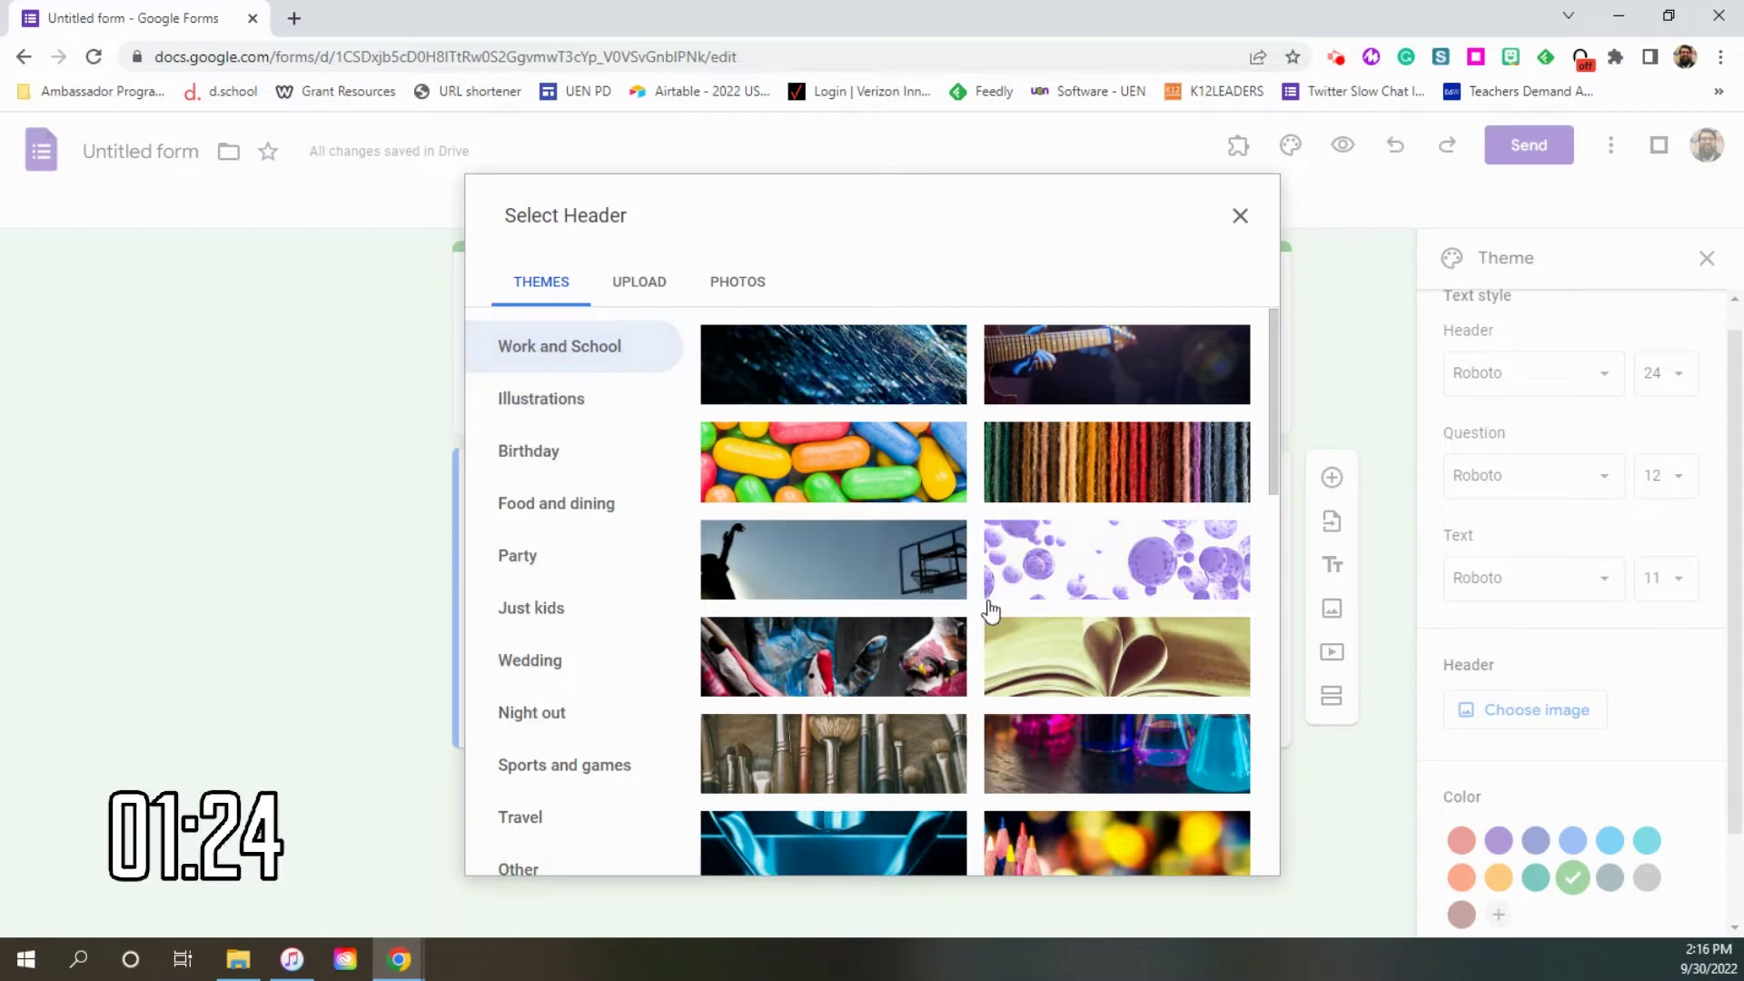
# Step: Insert the colourful lab-flask photo as the header, then remove it, keeping the dark teal theme
pyautogui.scroll(-2, 1044, 690)
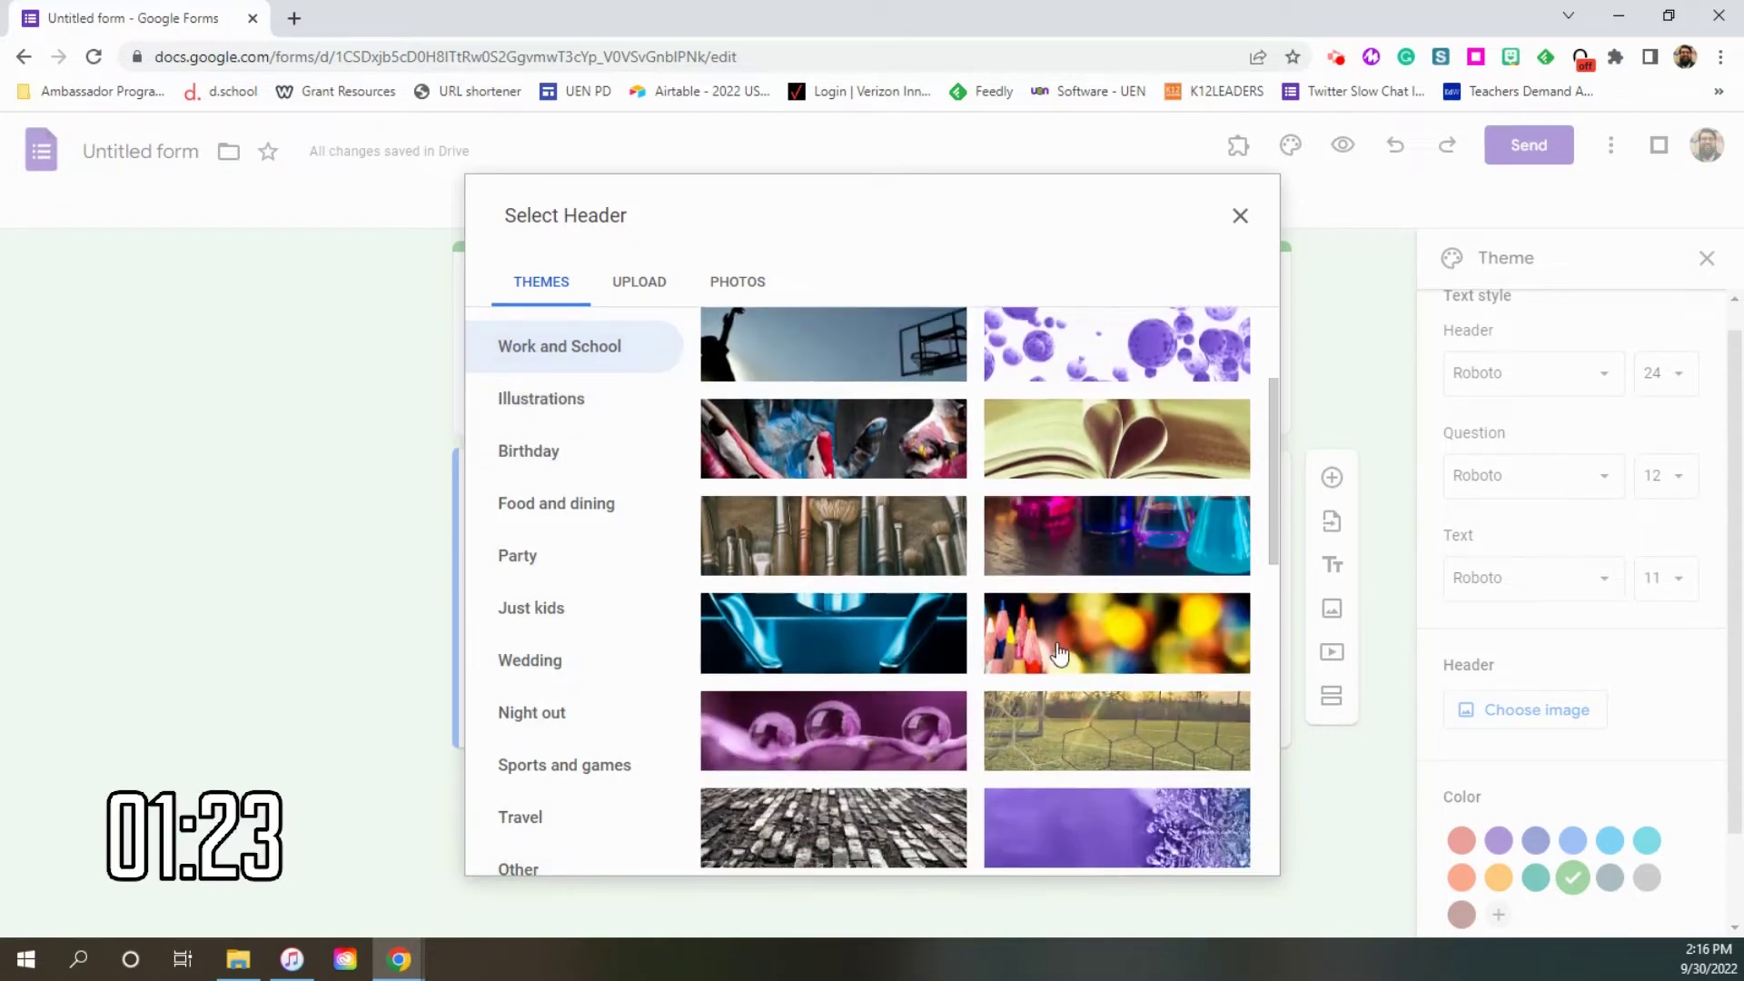
pyautogui.click(1118, 543)
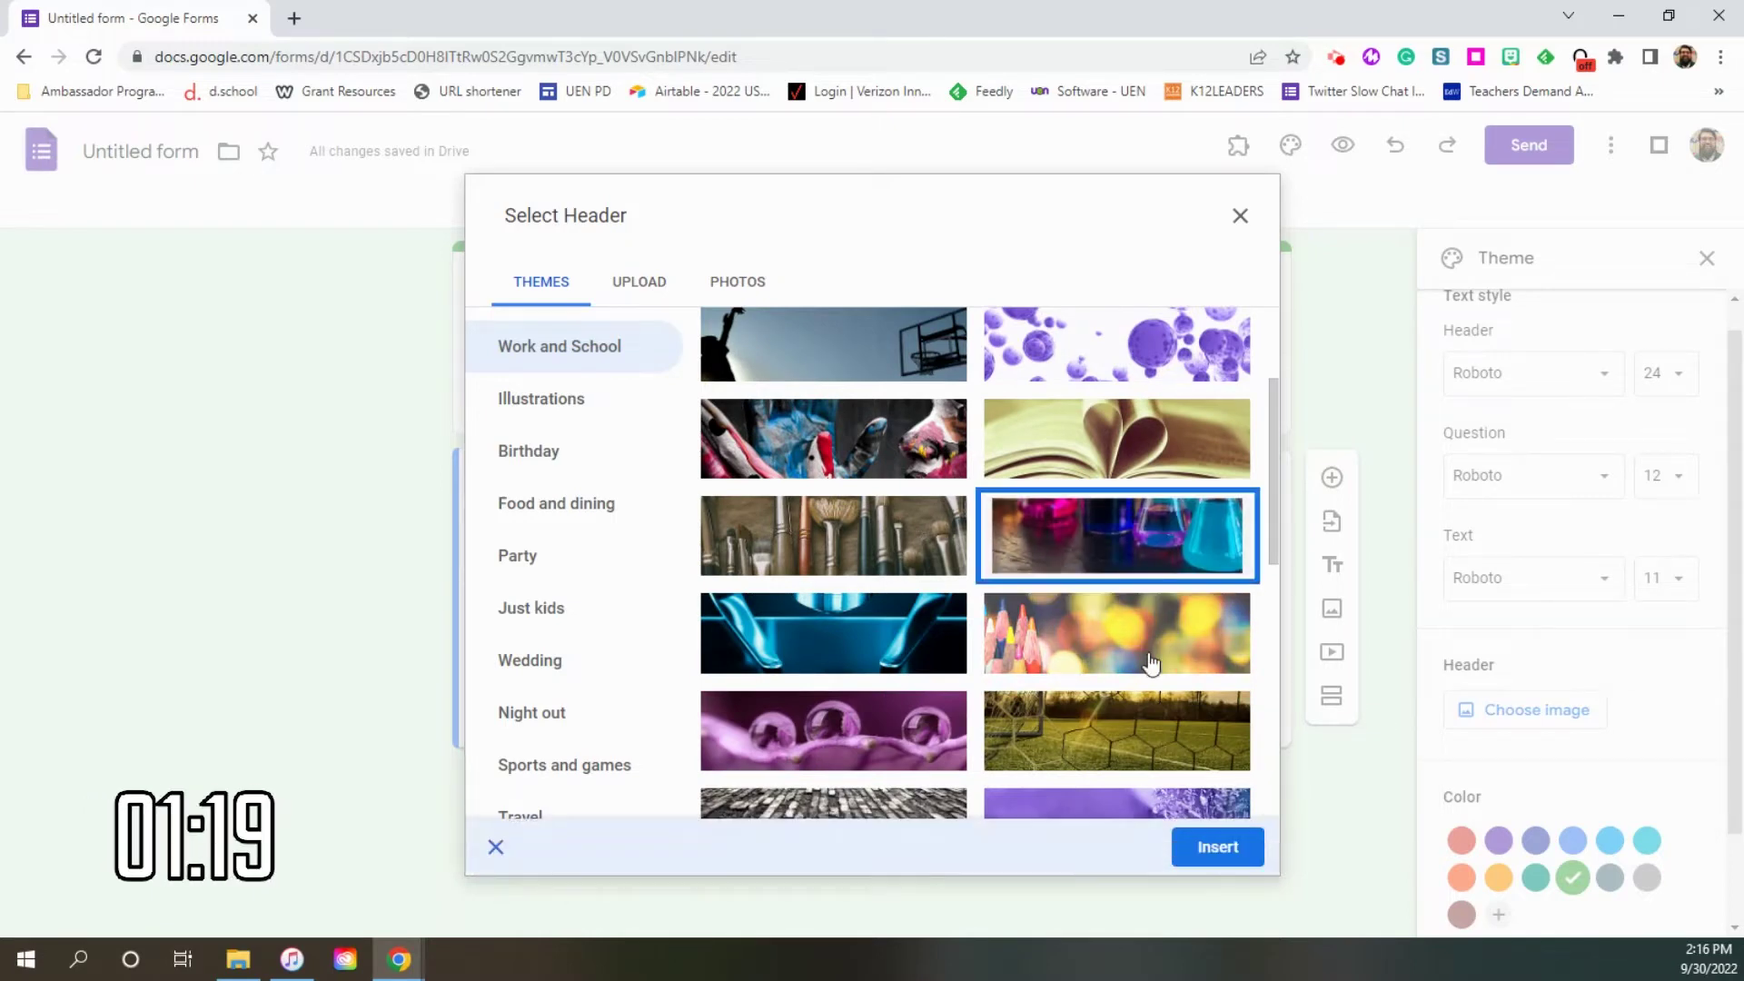
pyautogui.click(1222, 847)
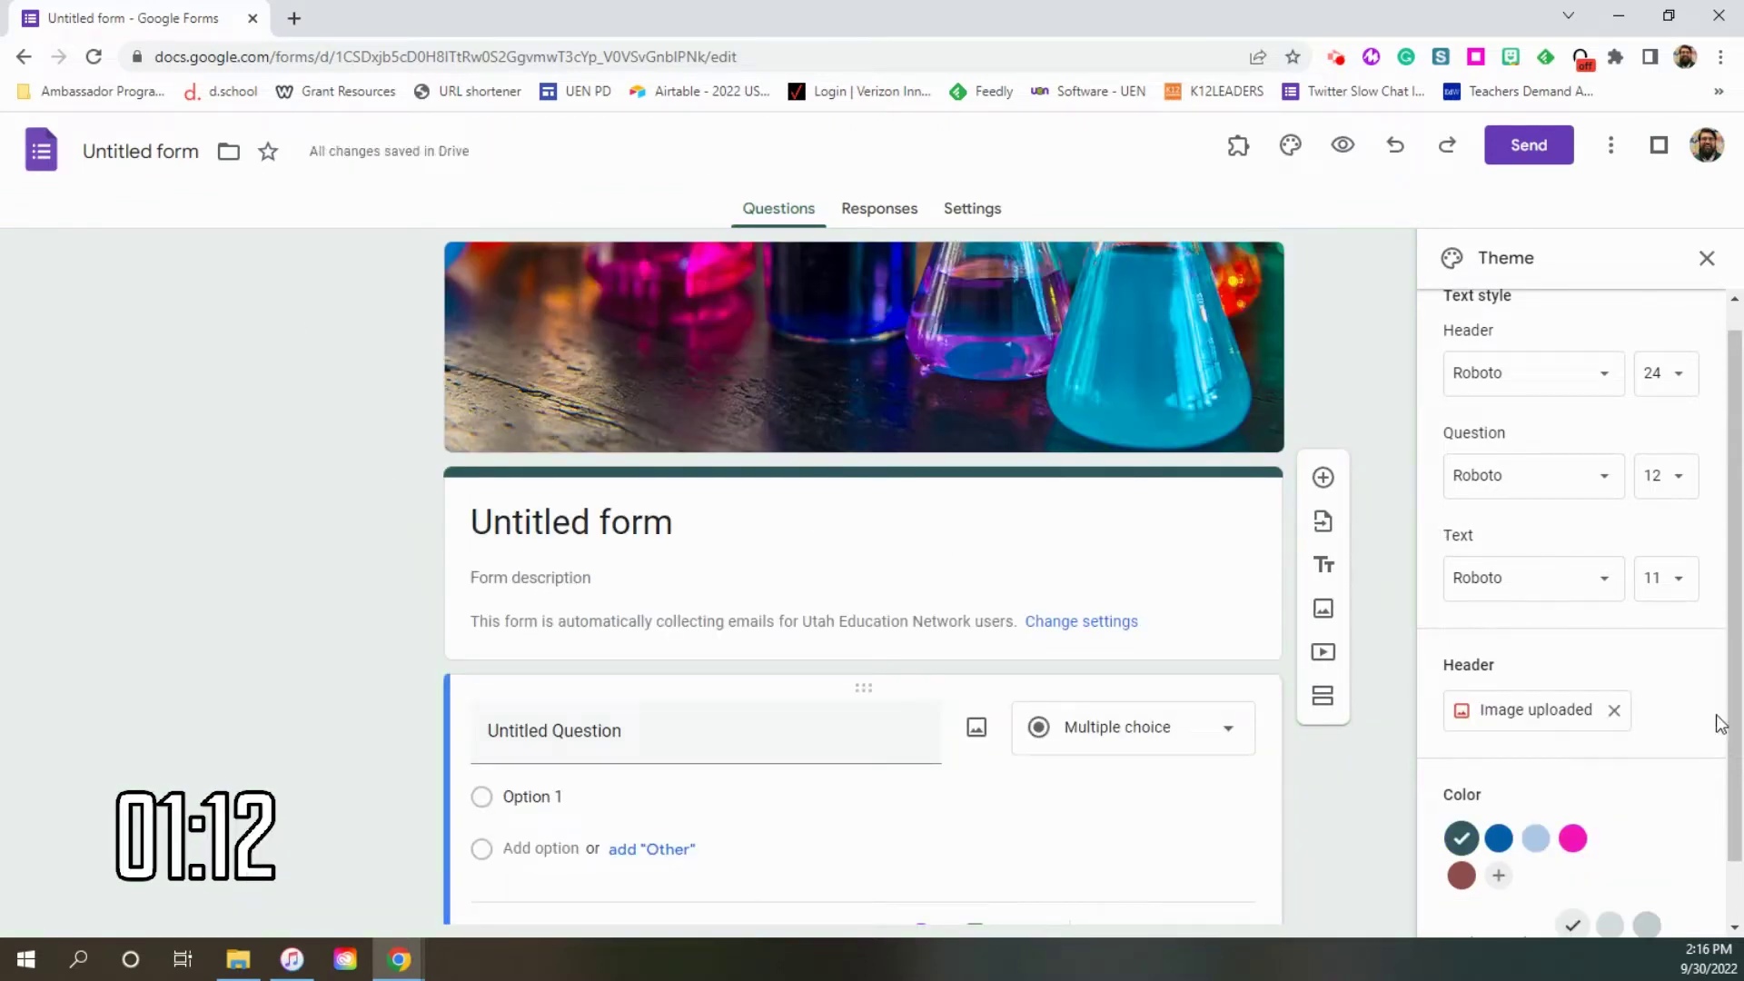
pyautogui.click(1613, 710)
# Step: Browse the header chooser's Upload and Photos tabs, then close it without choosing an image
pyautogui.click(1537, 719)
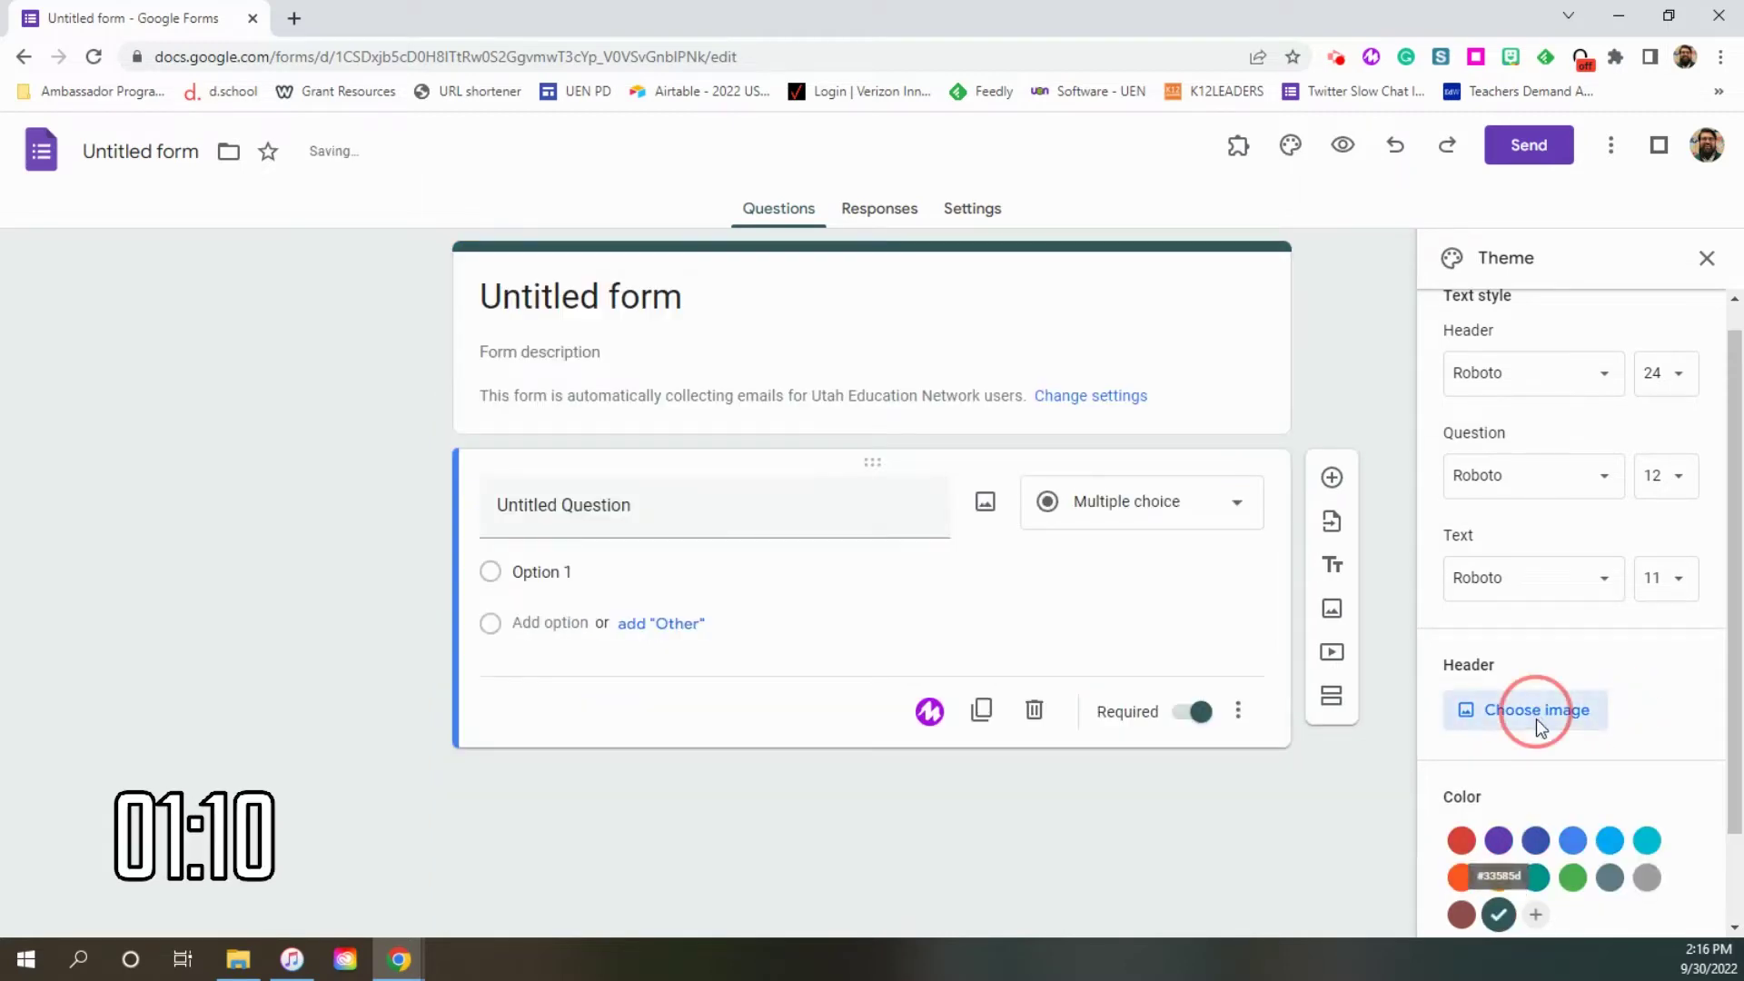
pyautogui.click(647, 283)
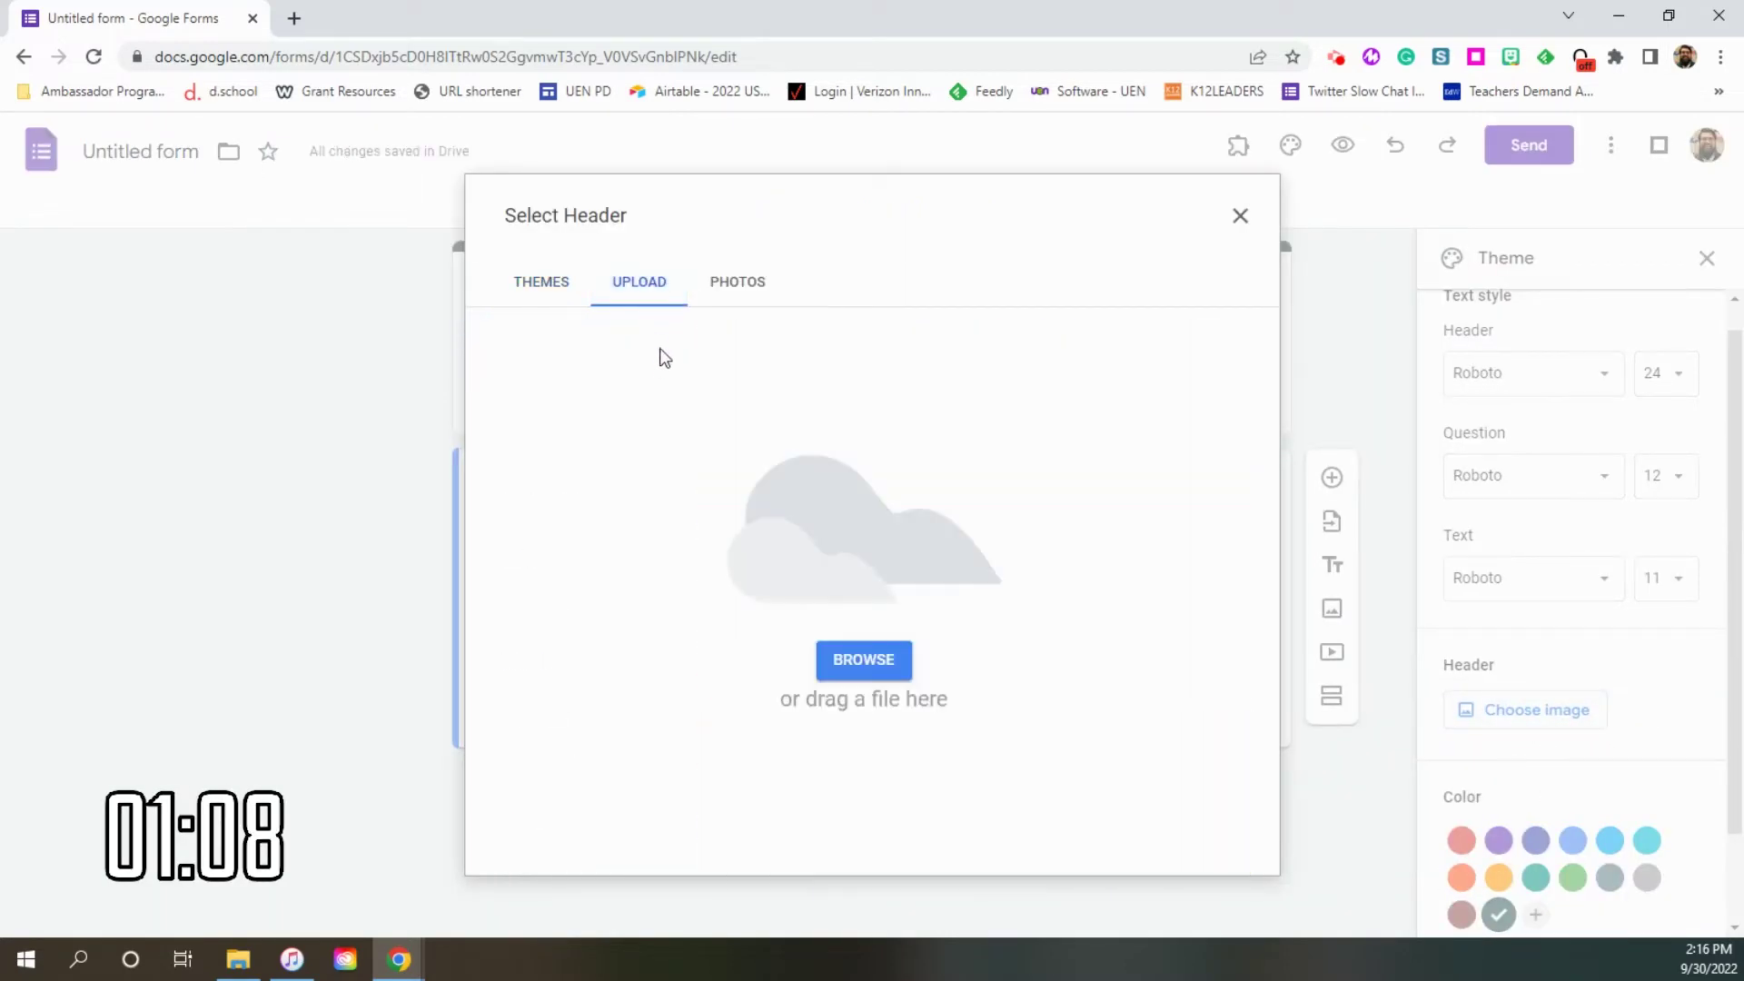
pyautogui.click(736, 286)
pyautogui.click(646, 288)
pyautogui.click(553, 270)
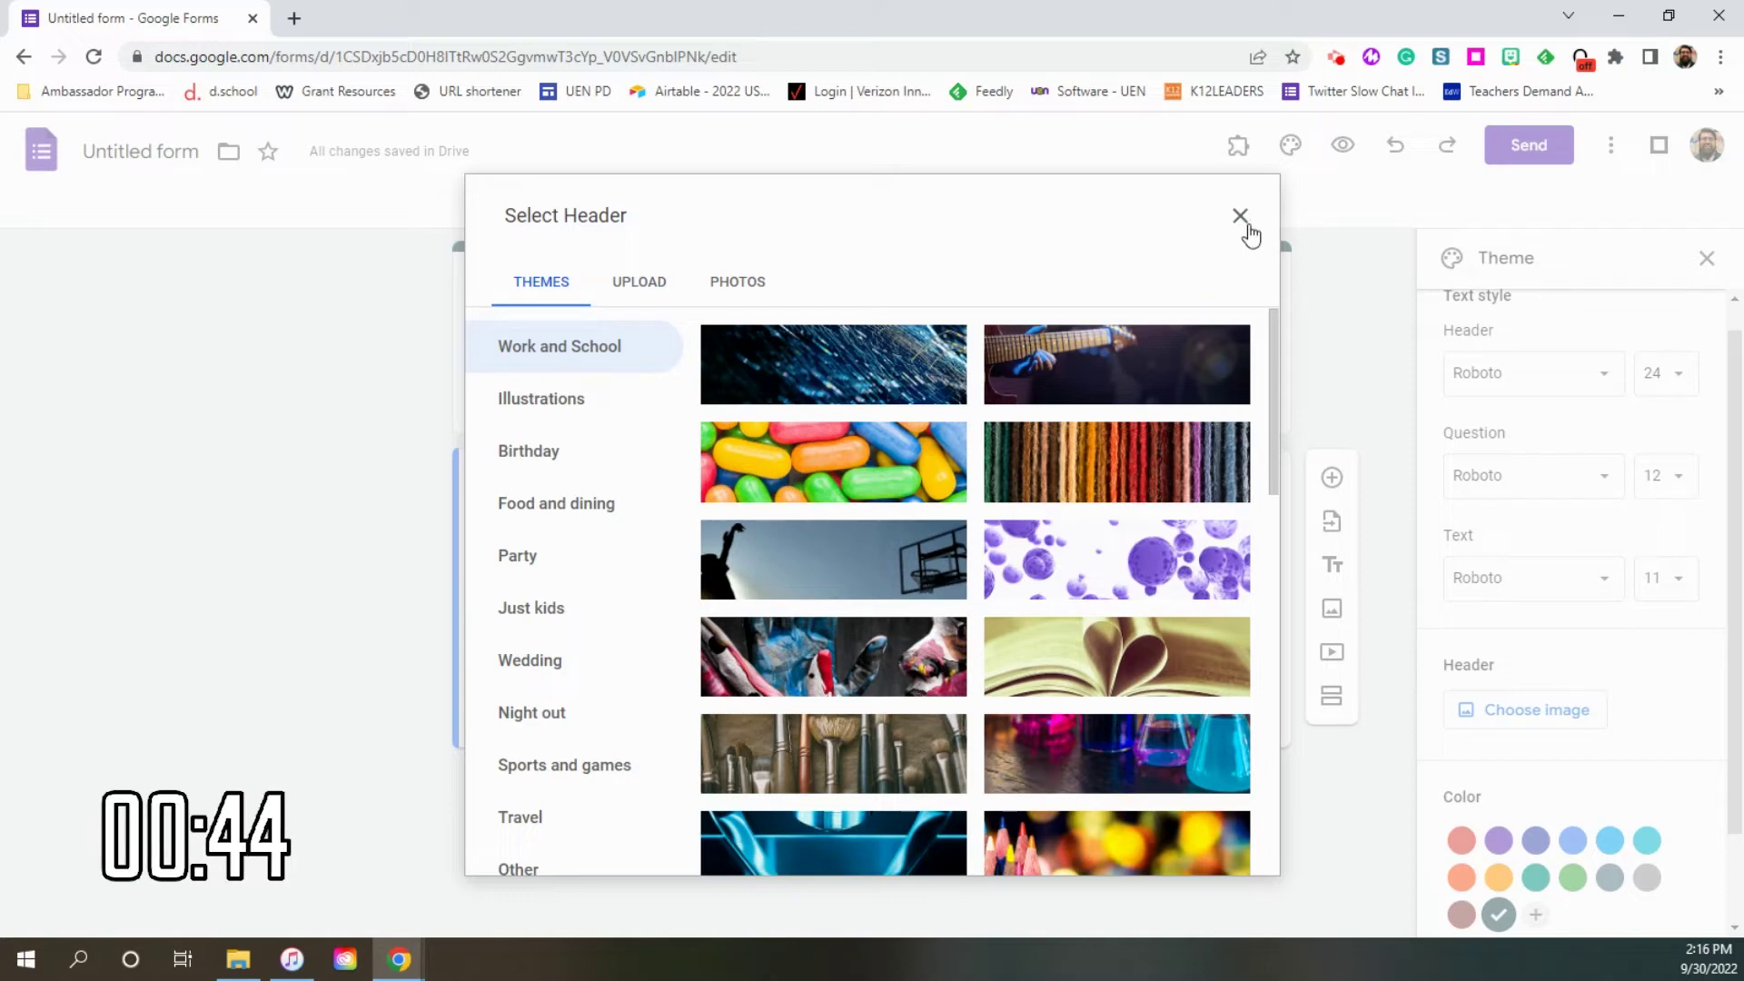
pyautogui.click(1239, 218)
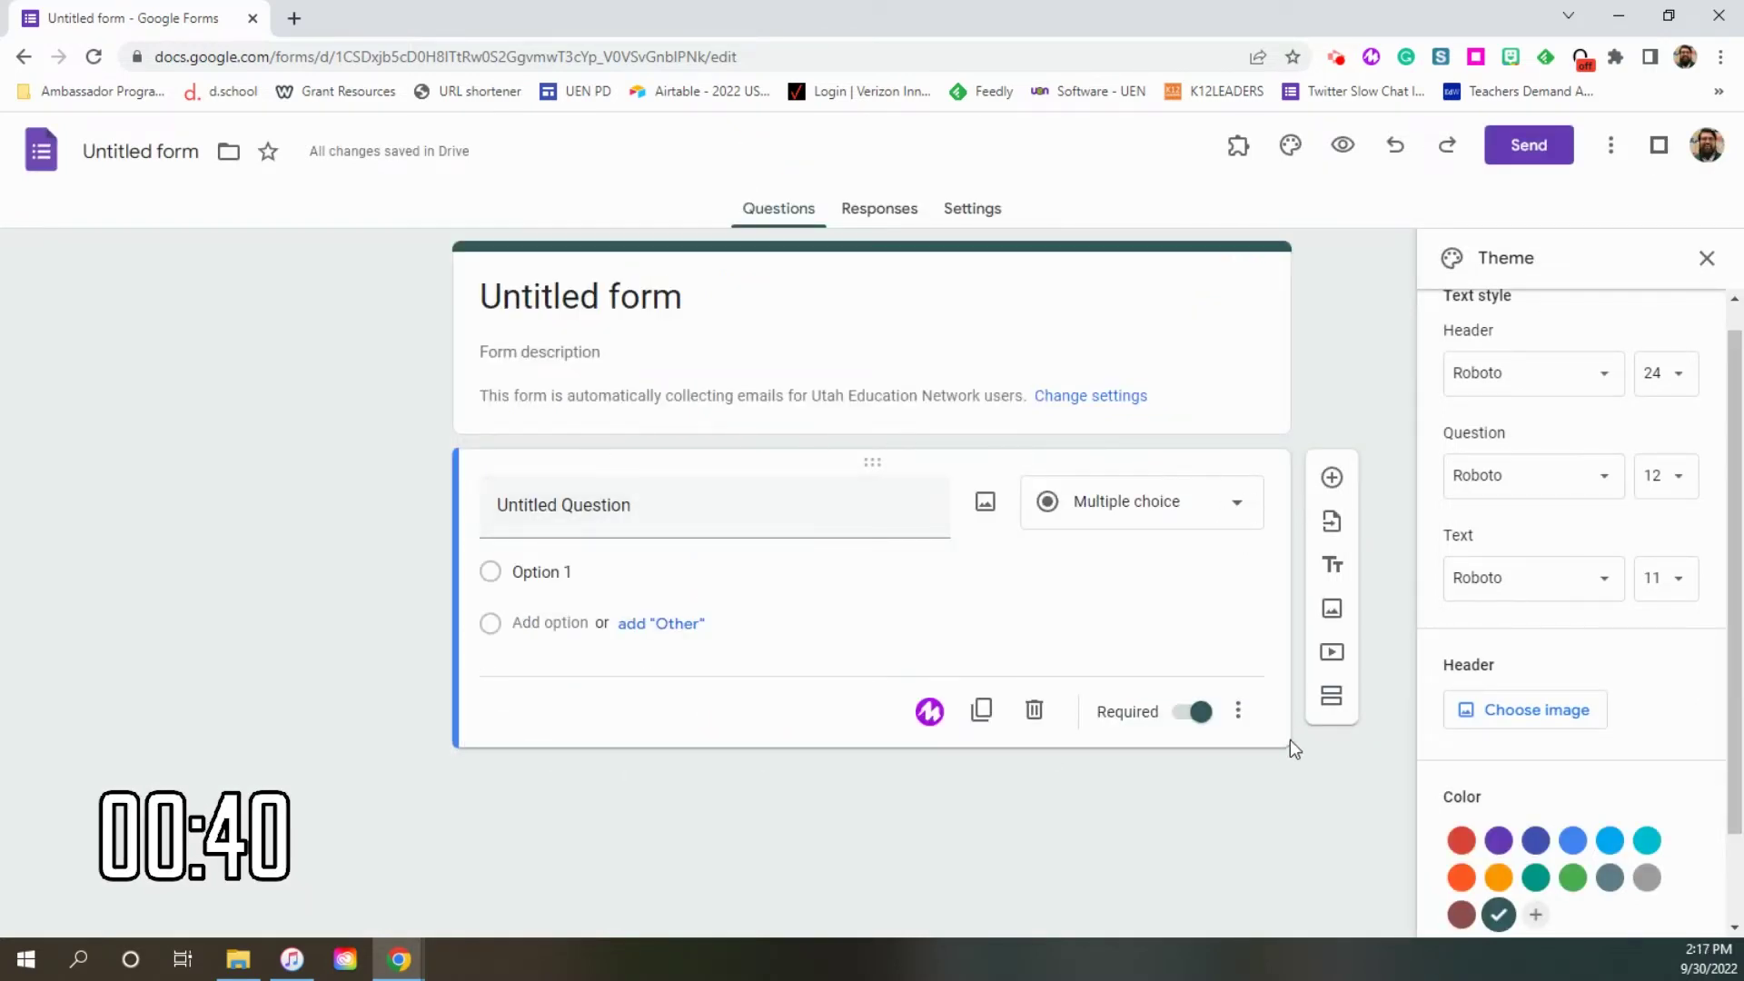
pyautogui.click(1236, 506)
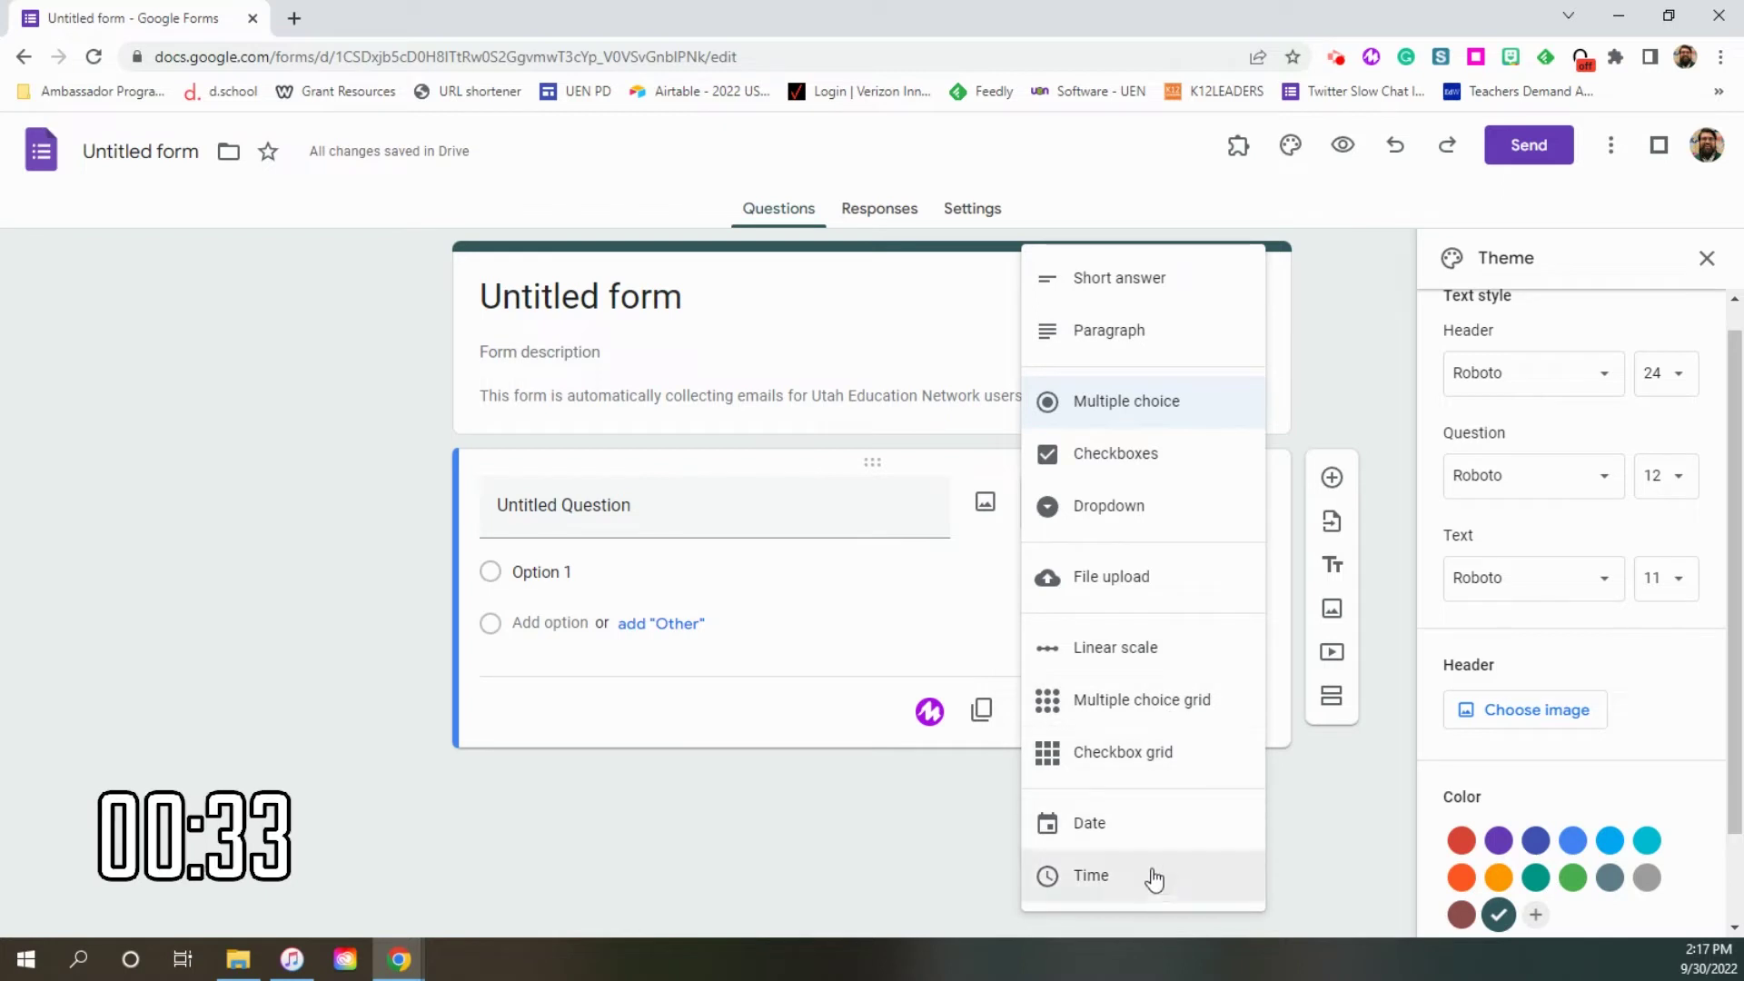
# Step: Look through the question type list and extra options, leaving the question multiple choice
pyautogui.click(772, 706)
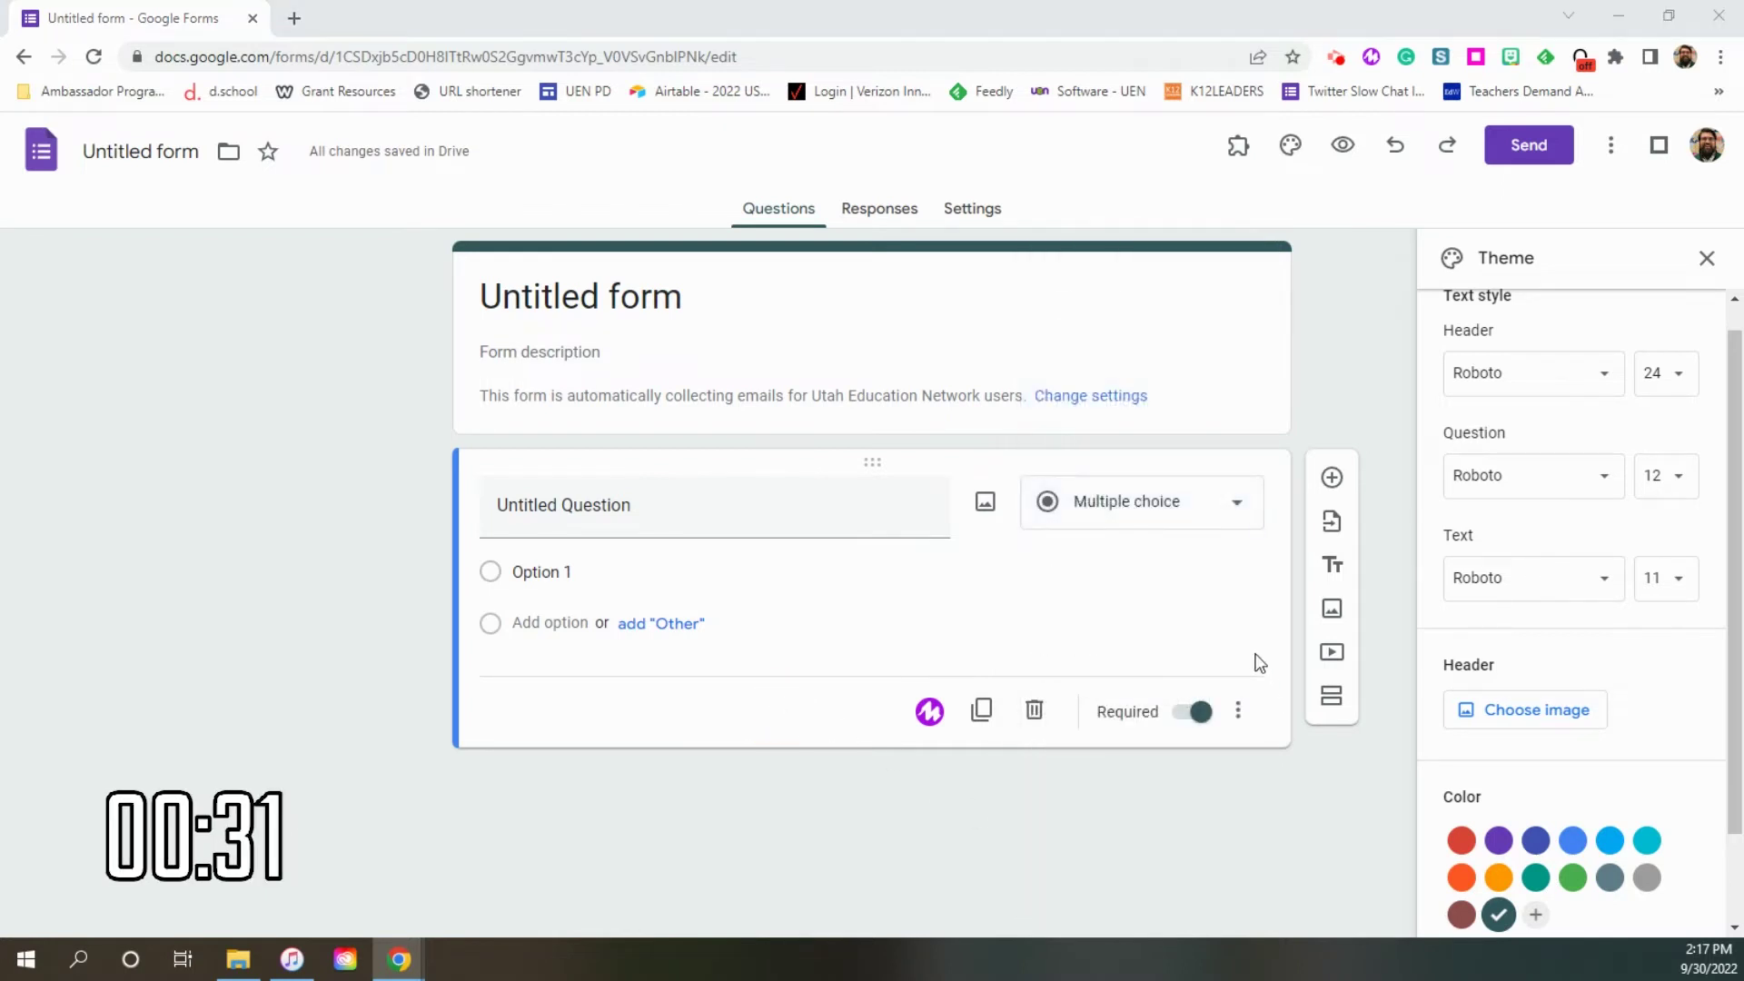
pyautogui.click(1237, 714)
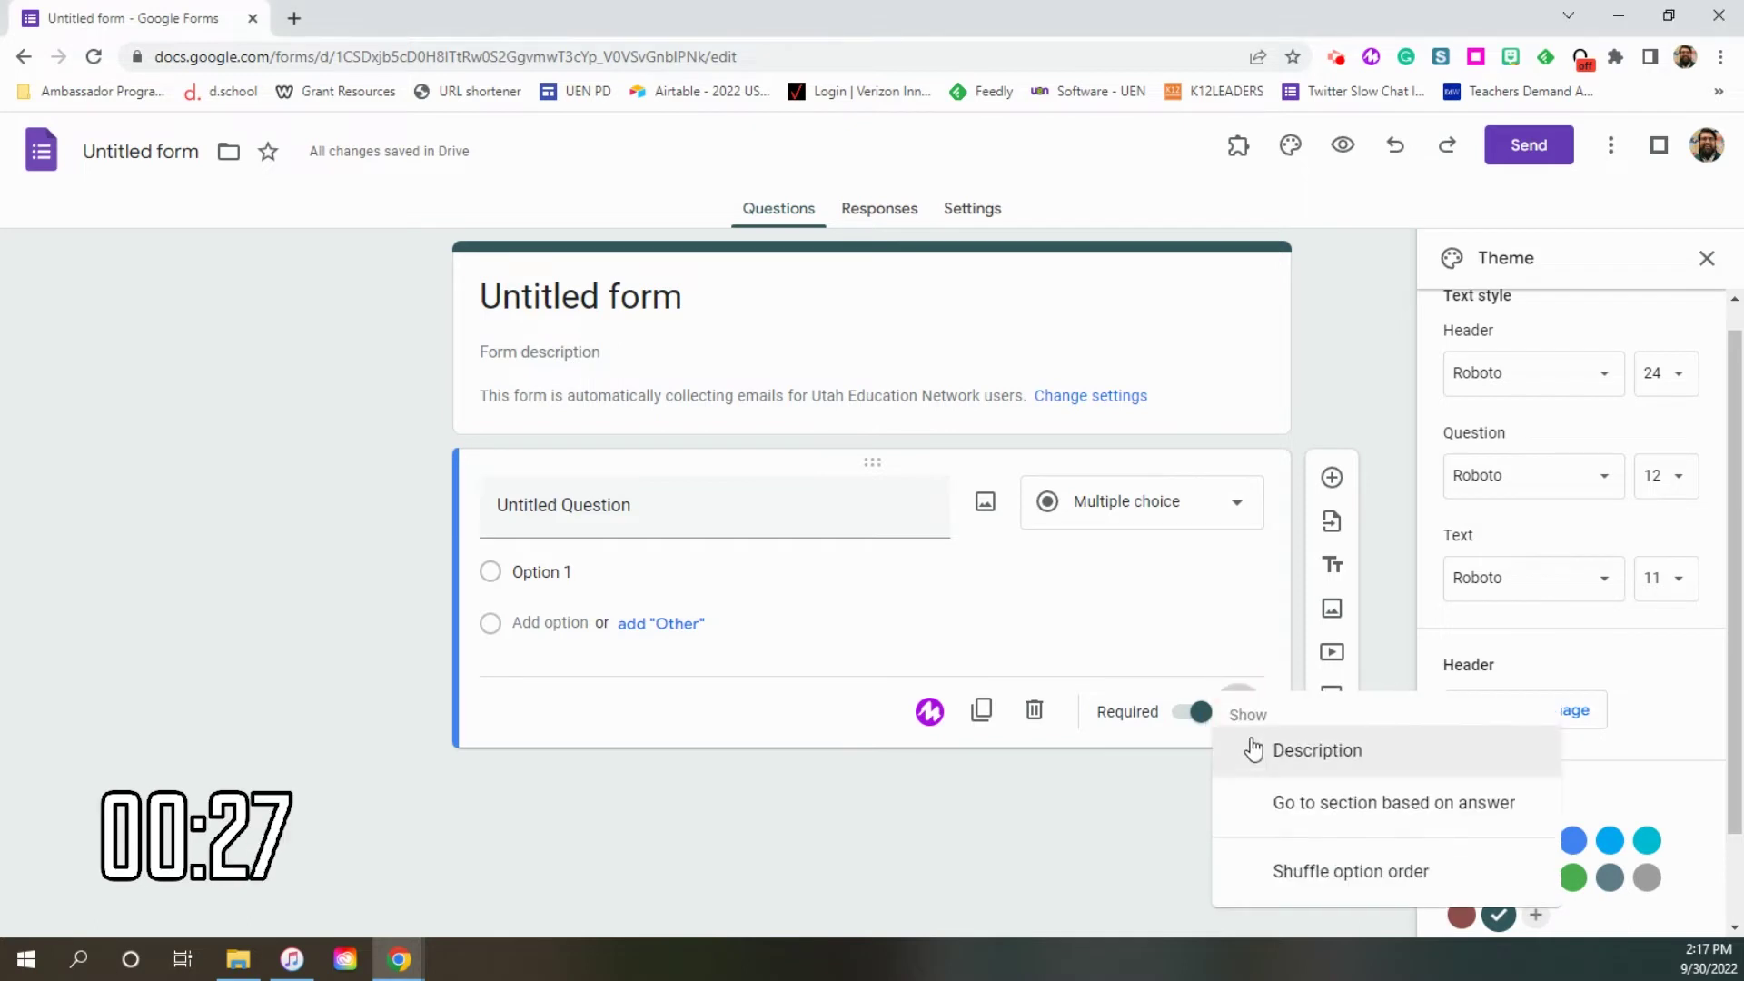
pyautogui.click(1161, 506)
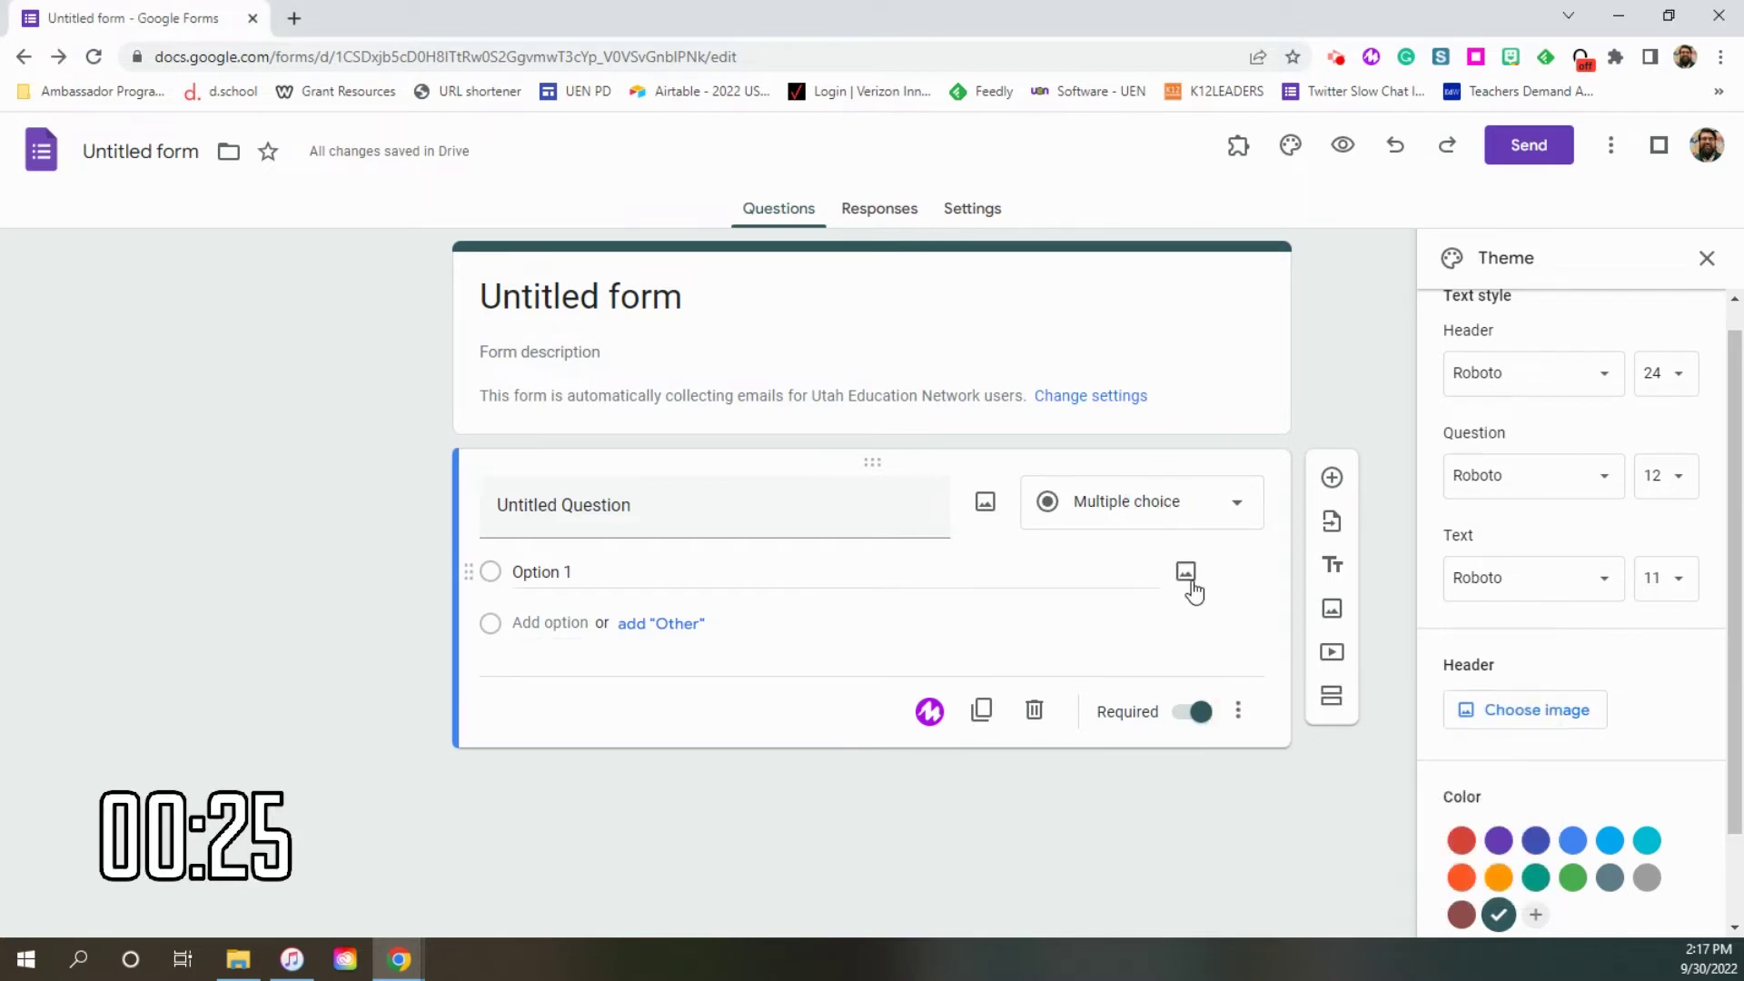
pyautogui.click(1200, 511)
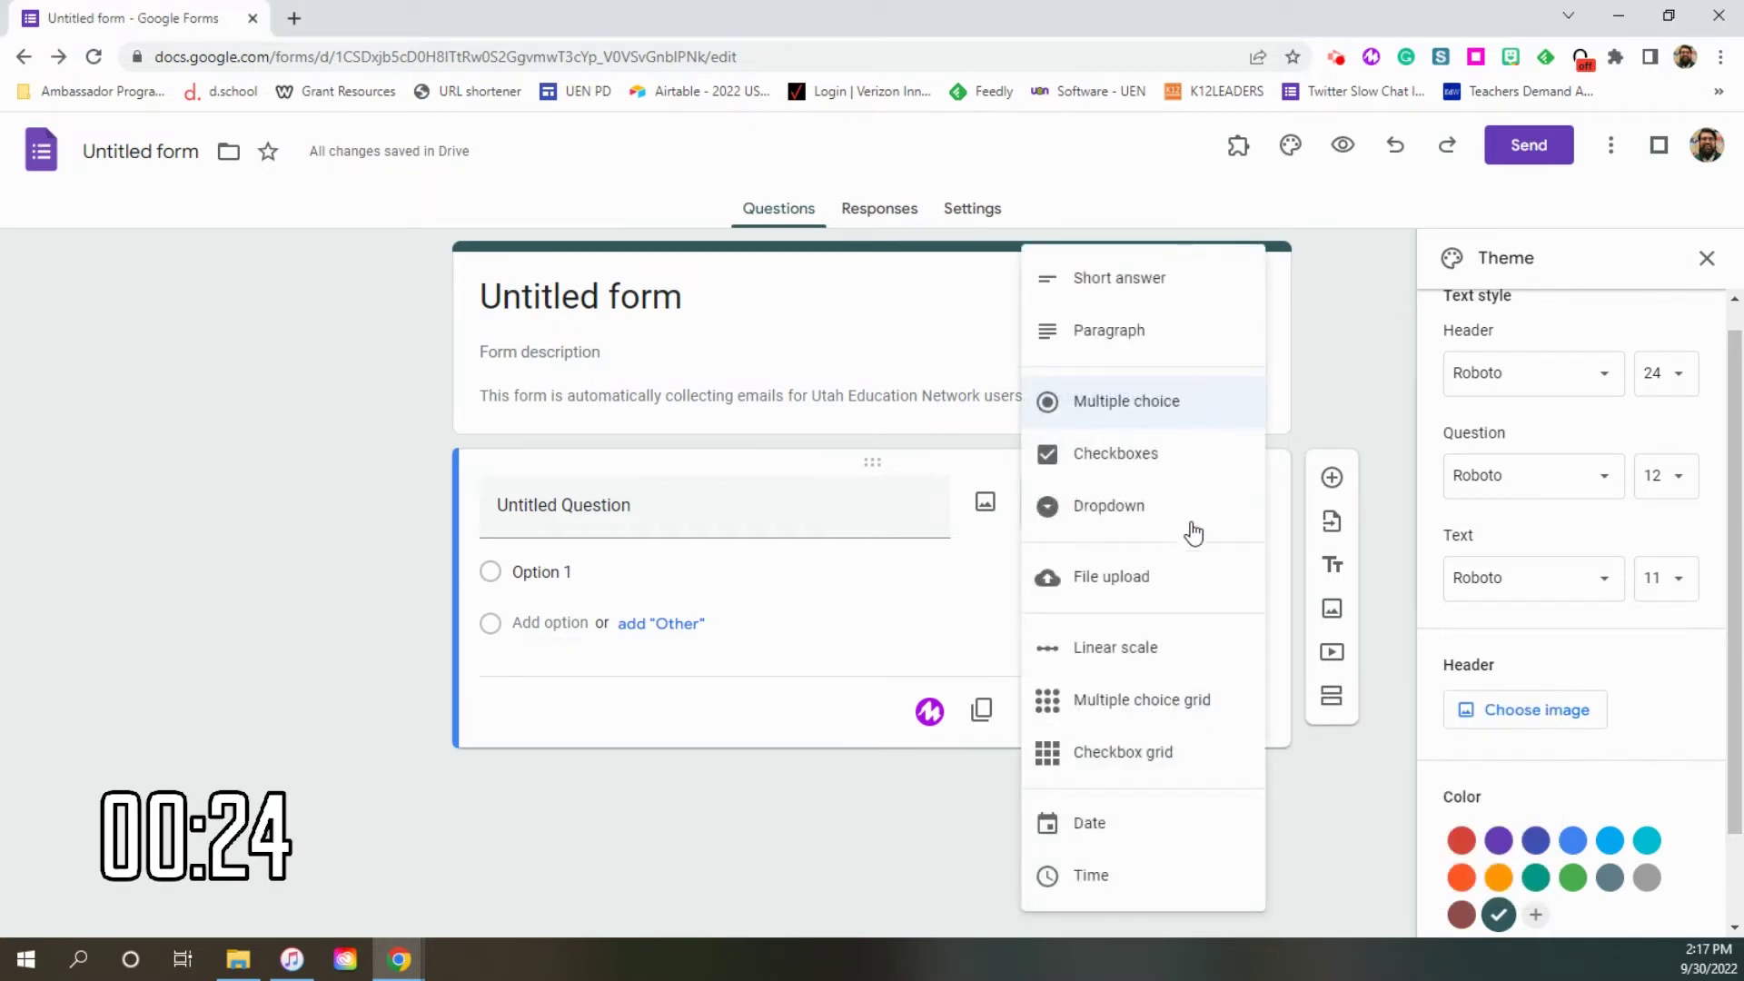
# Step: Make the question short answer, validated as Text containing 'Alaska' with error 'Keep trying.'
pyautogui.click(1120, 281)
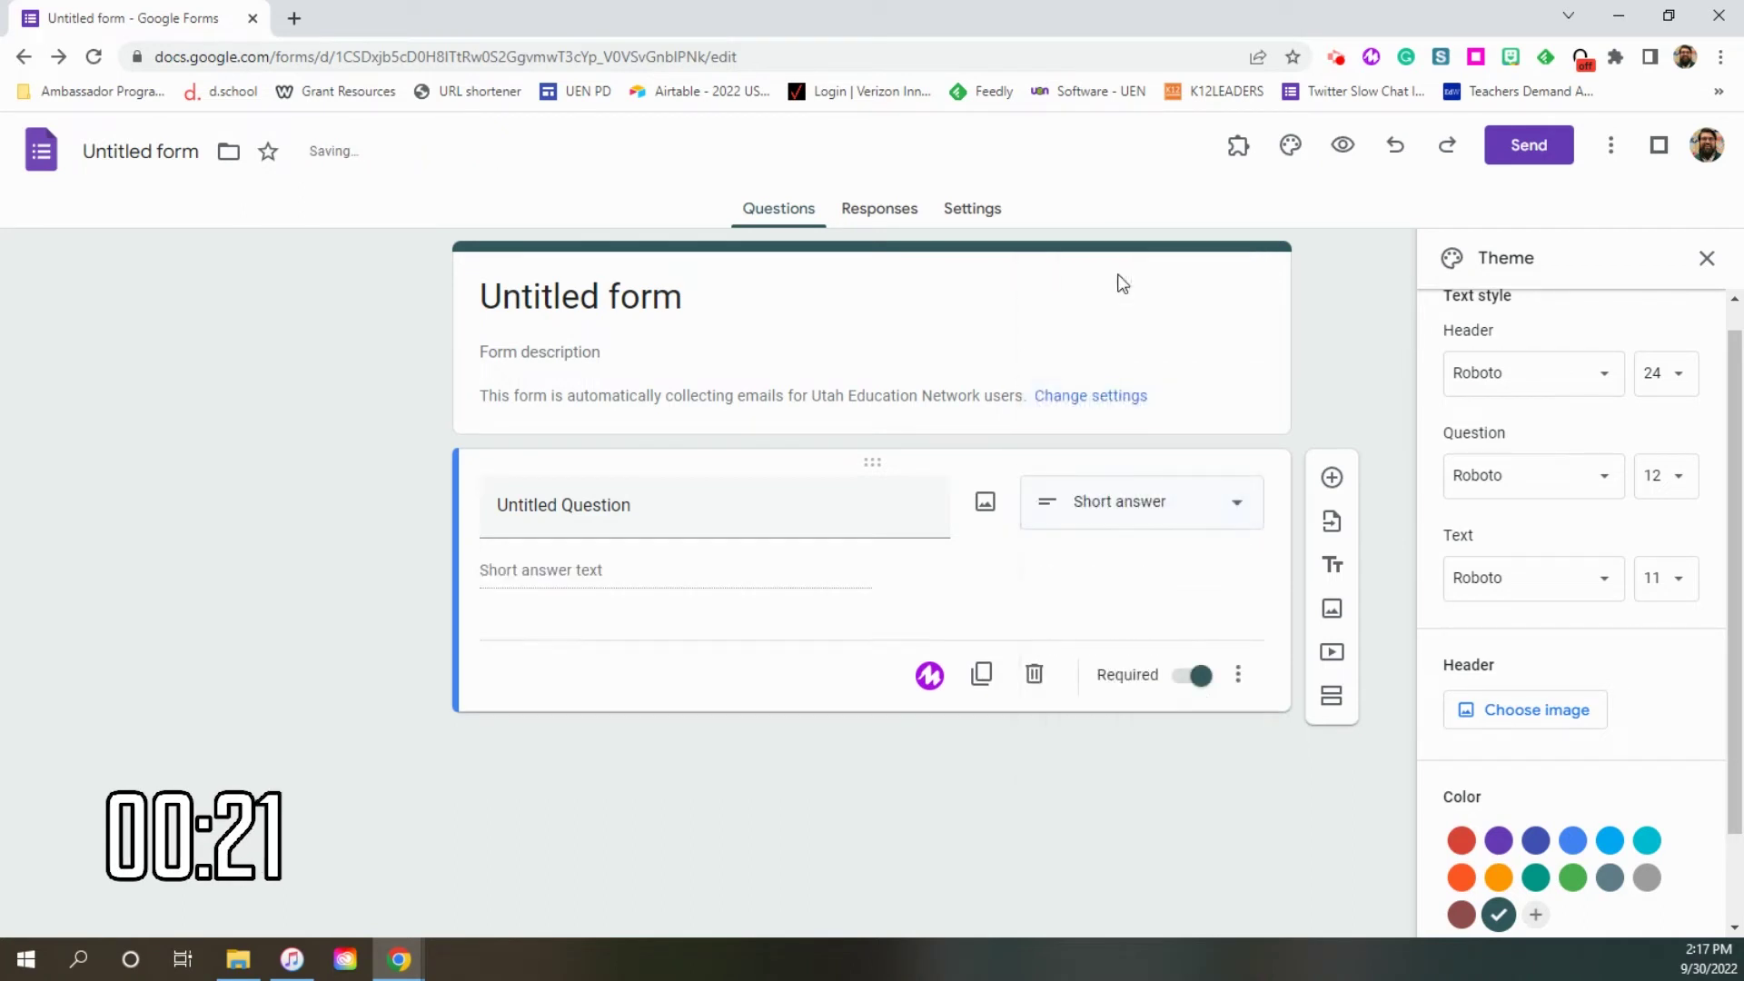
pyautogui.click(1238, 674)
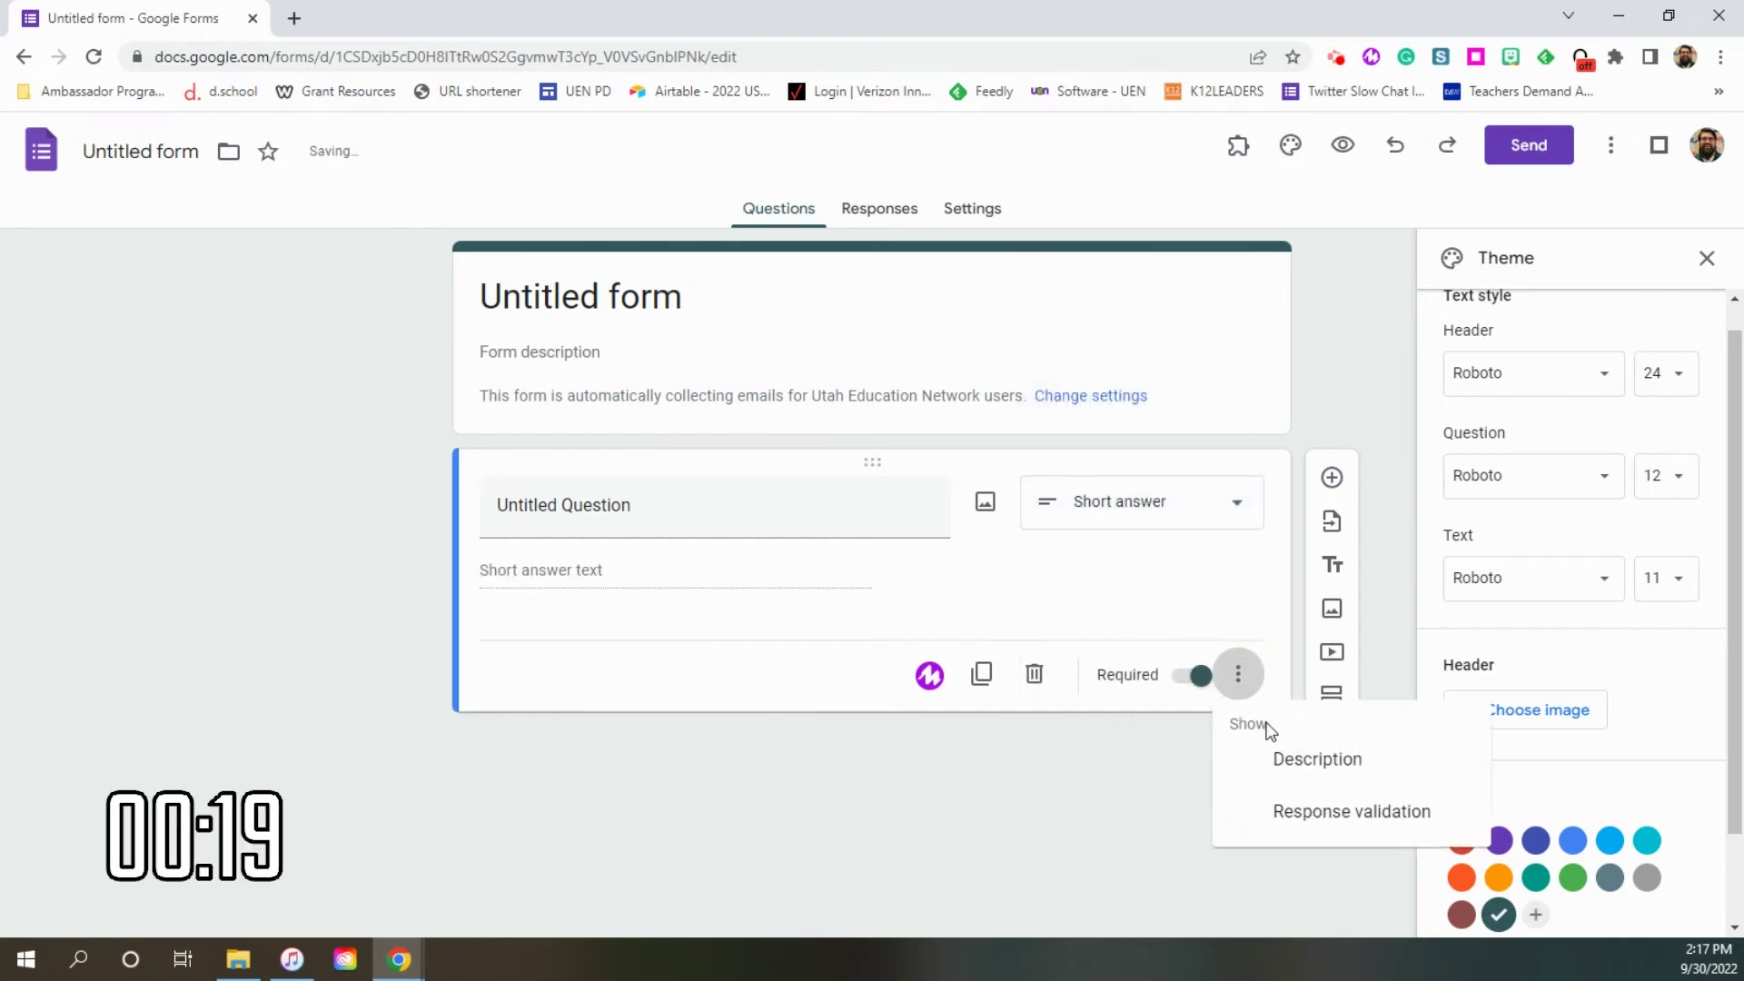
pyautogui.click(1351, 820)
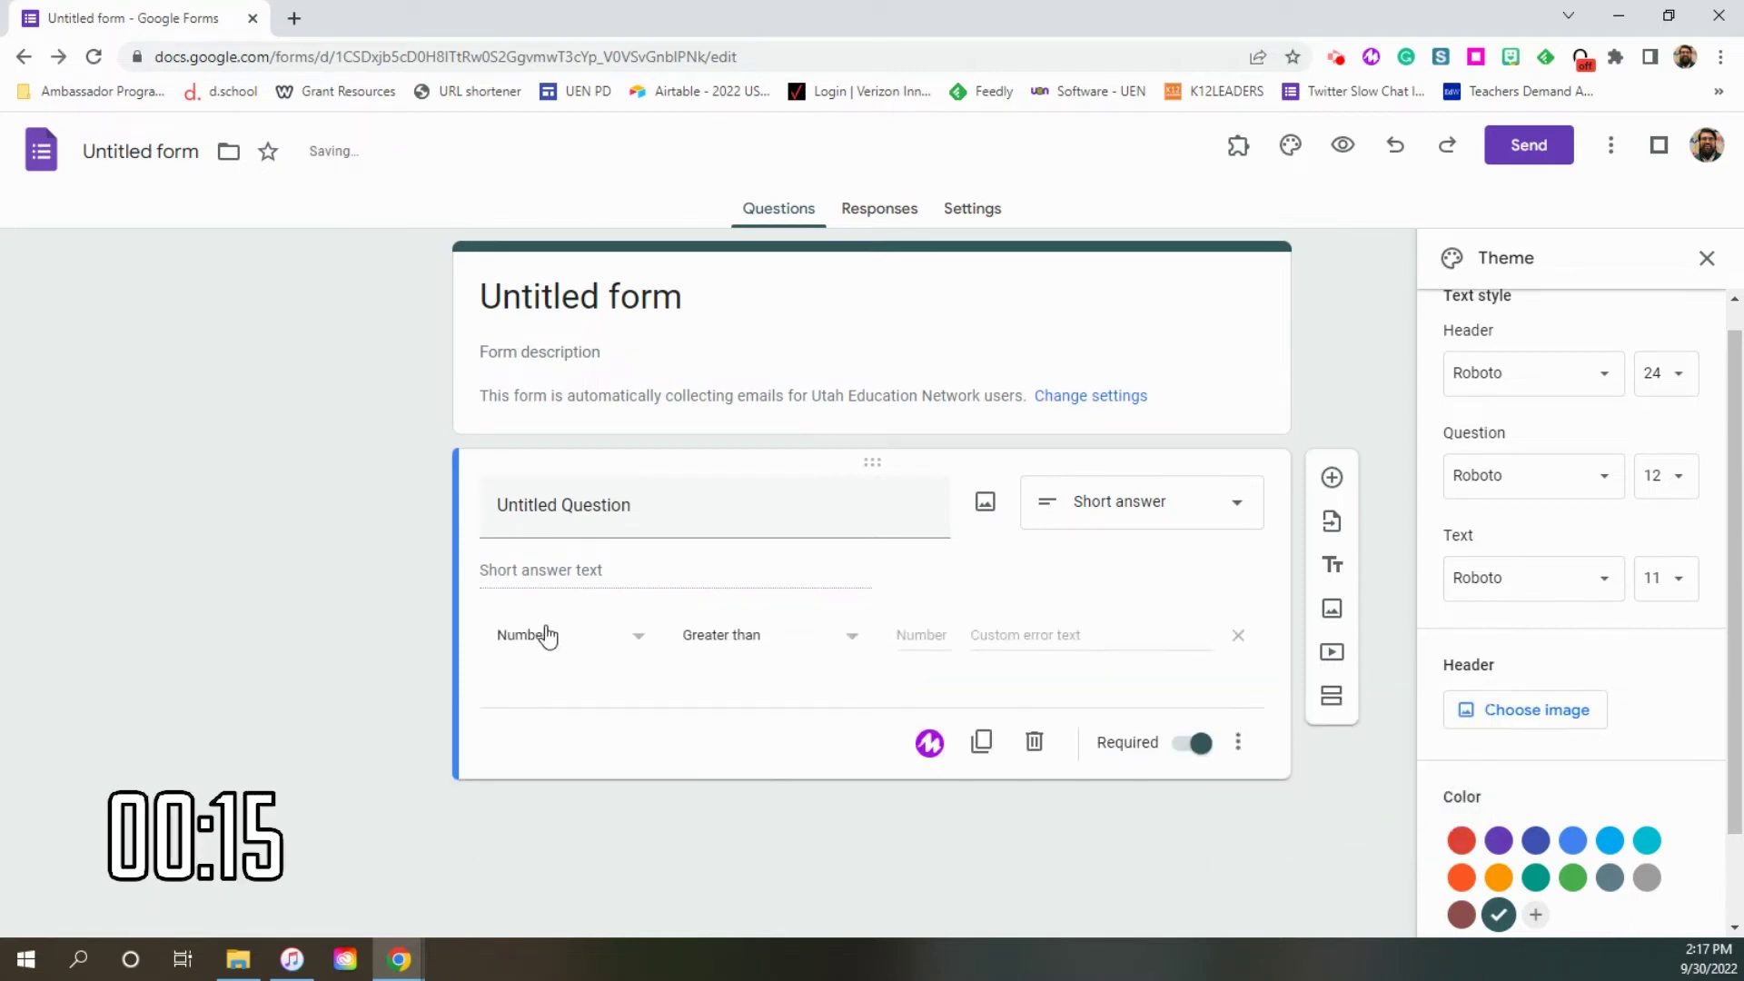
pyautogui.click(546, 636)
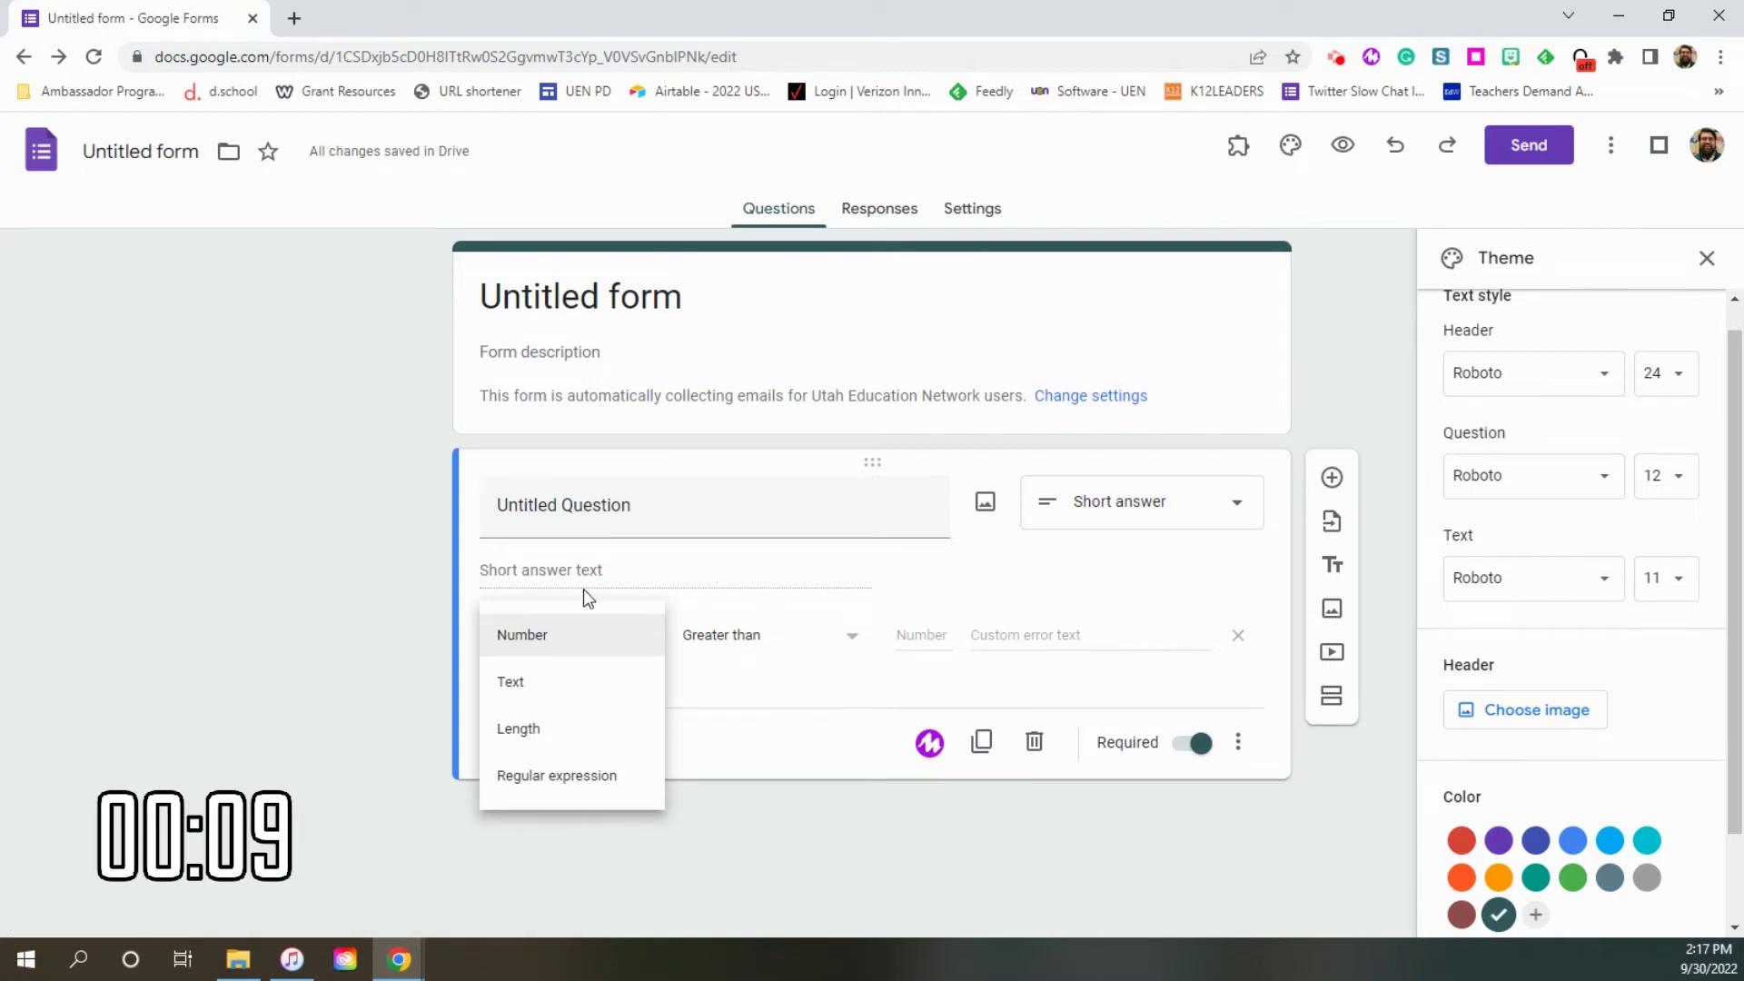
pyautogui.click(526, 690)
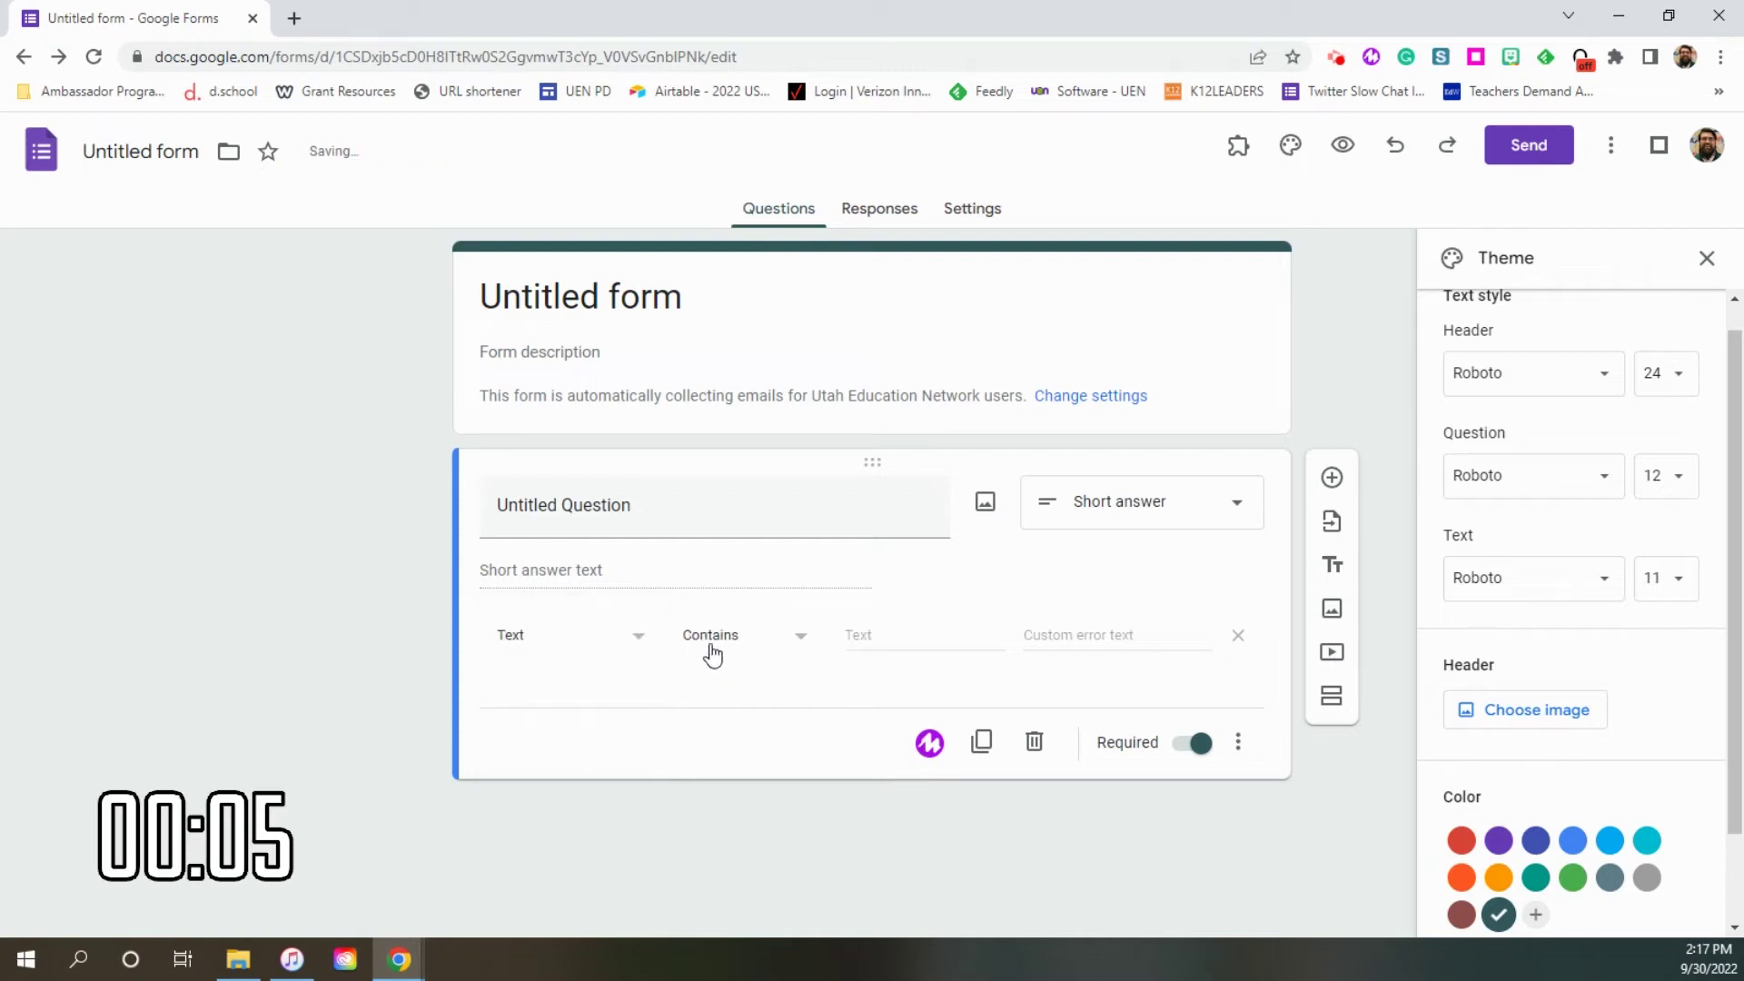
pyautogui.click(877, 635)
pyautogui.write('Alaska')
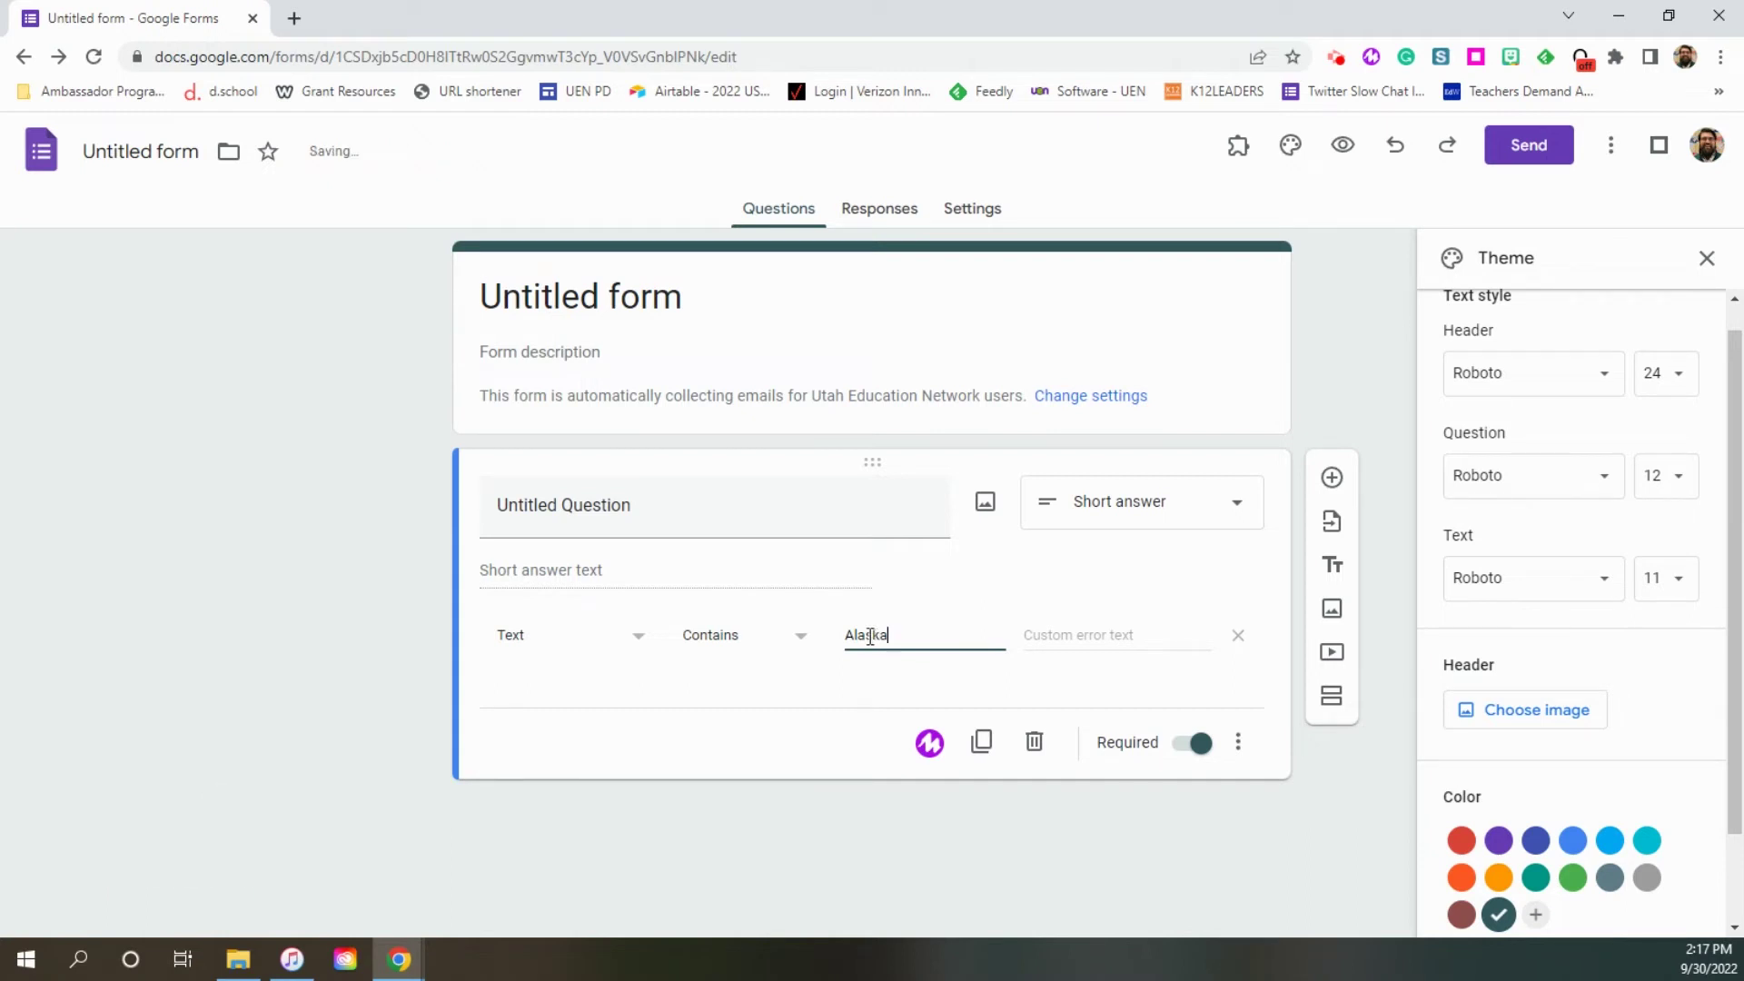
pyautogui.click(1125, 638)
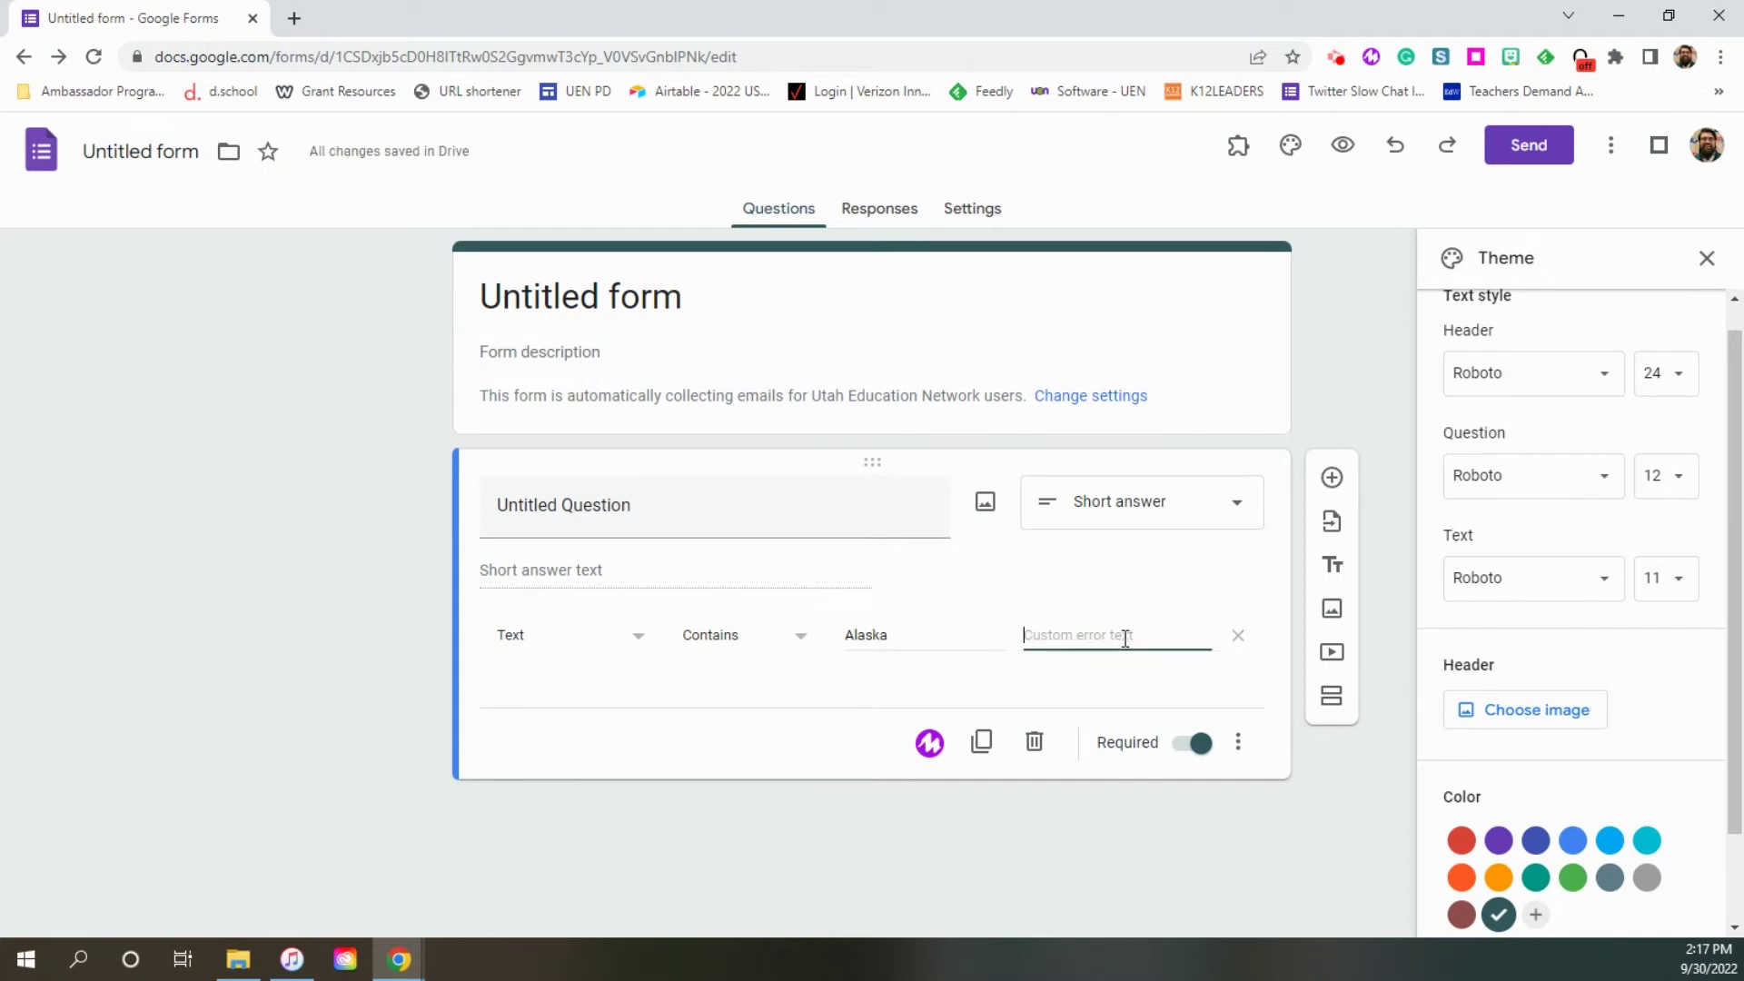
pyautogui.write('Keep trying.')
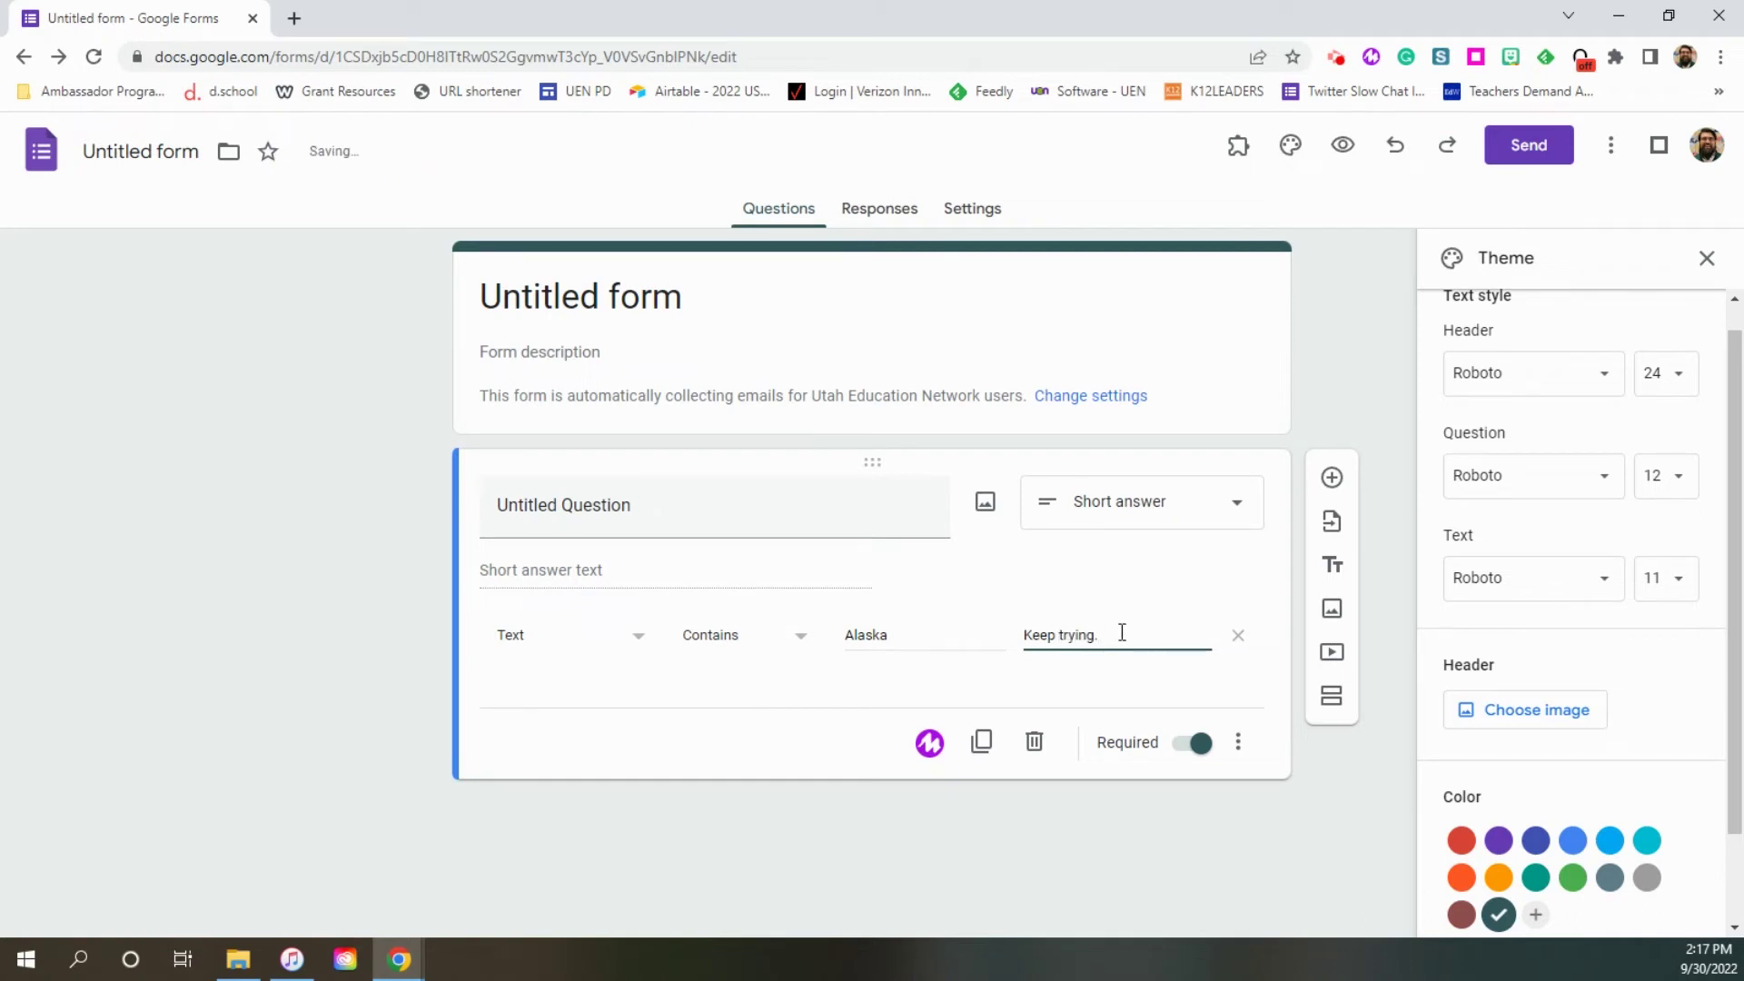
pyautogui.click(559, 569)
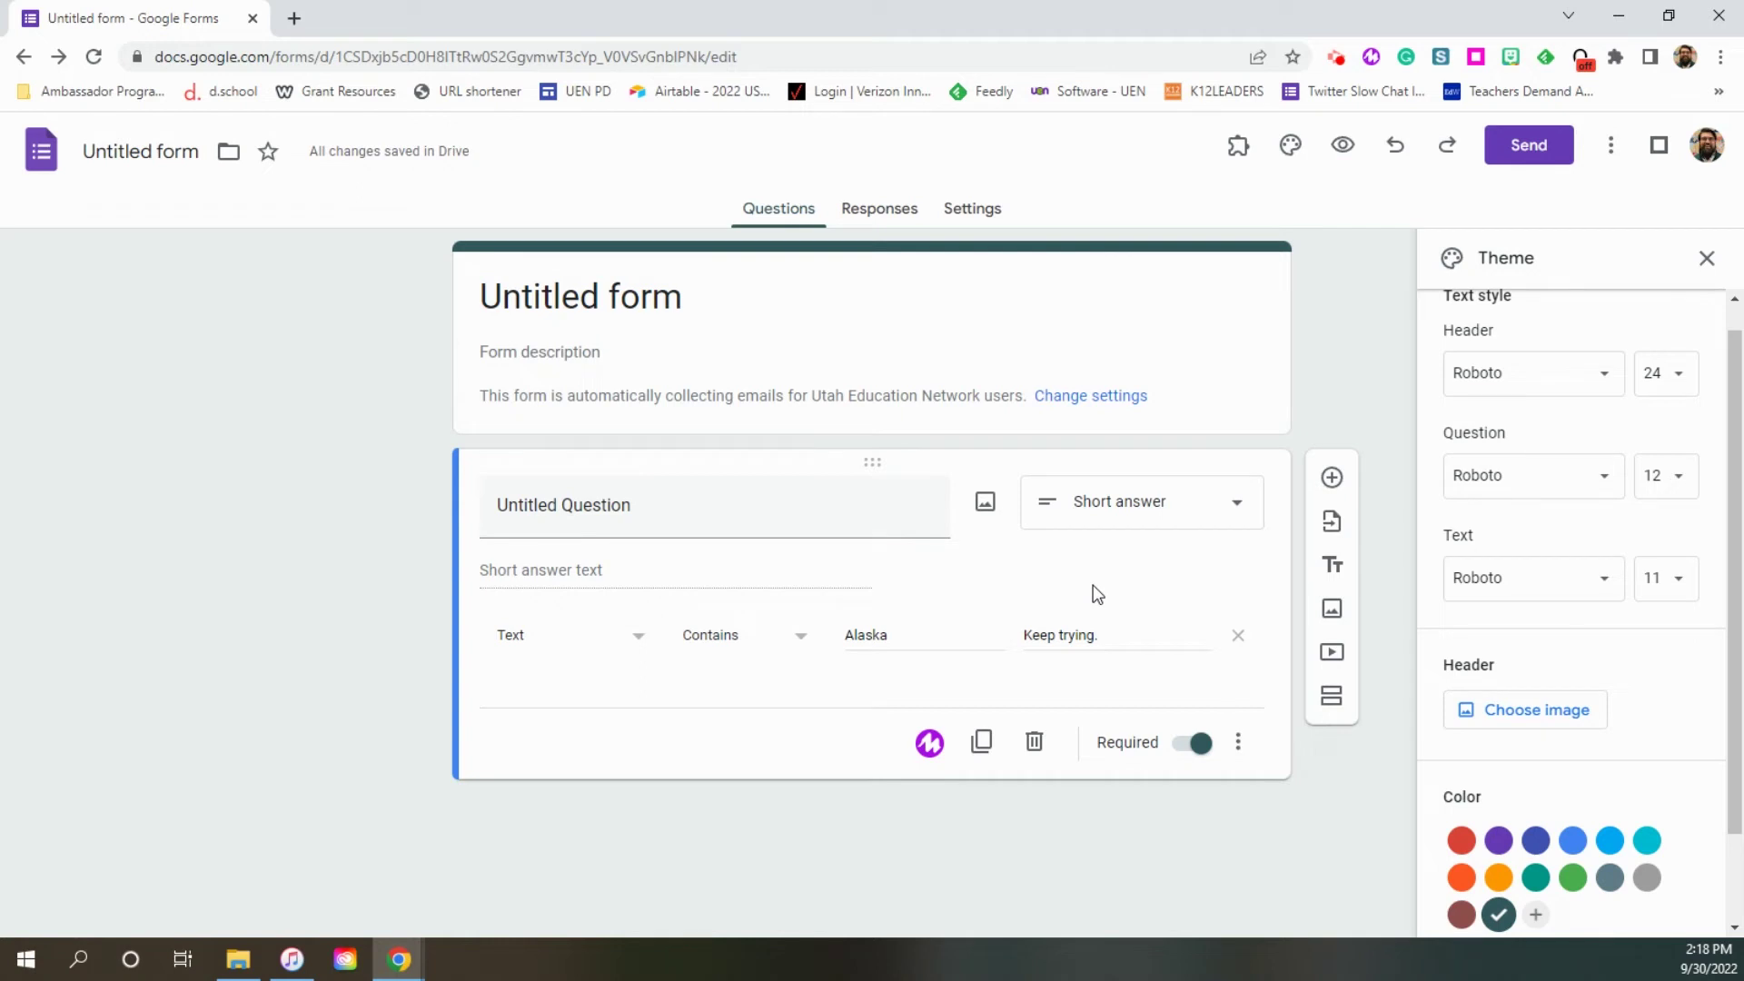
# Step: Switch the question to Paragraph with Length validation set to minimum character count
pyautogui.click(1142, 522)
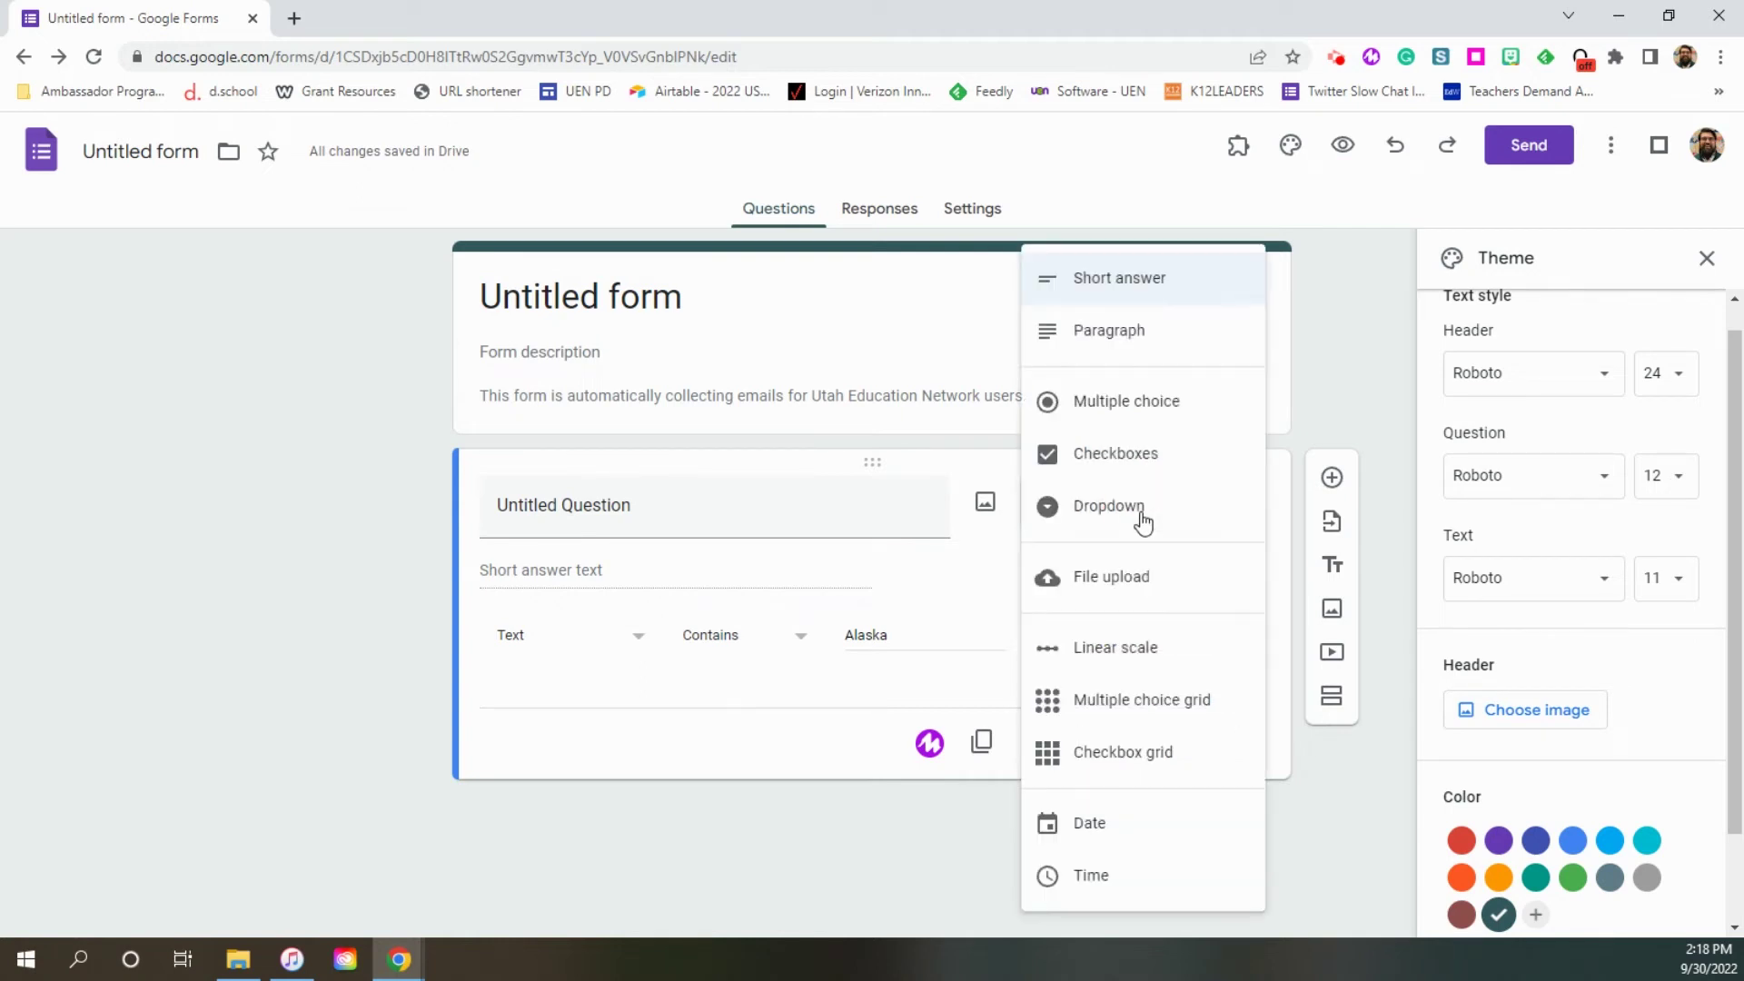
pyautogui.click(1119, 331)
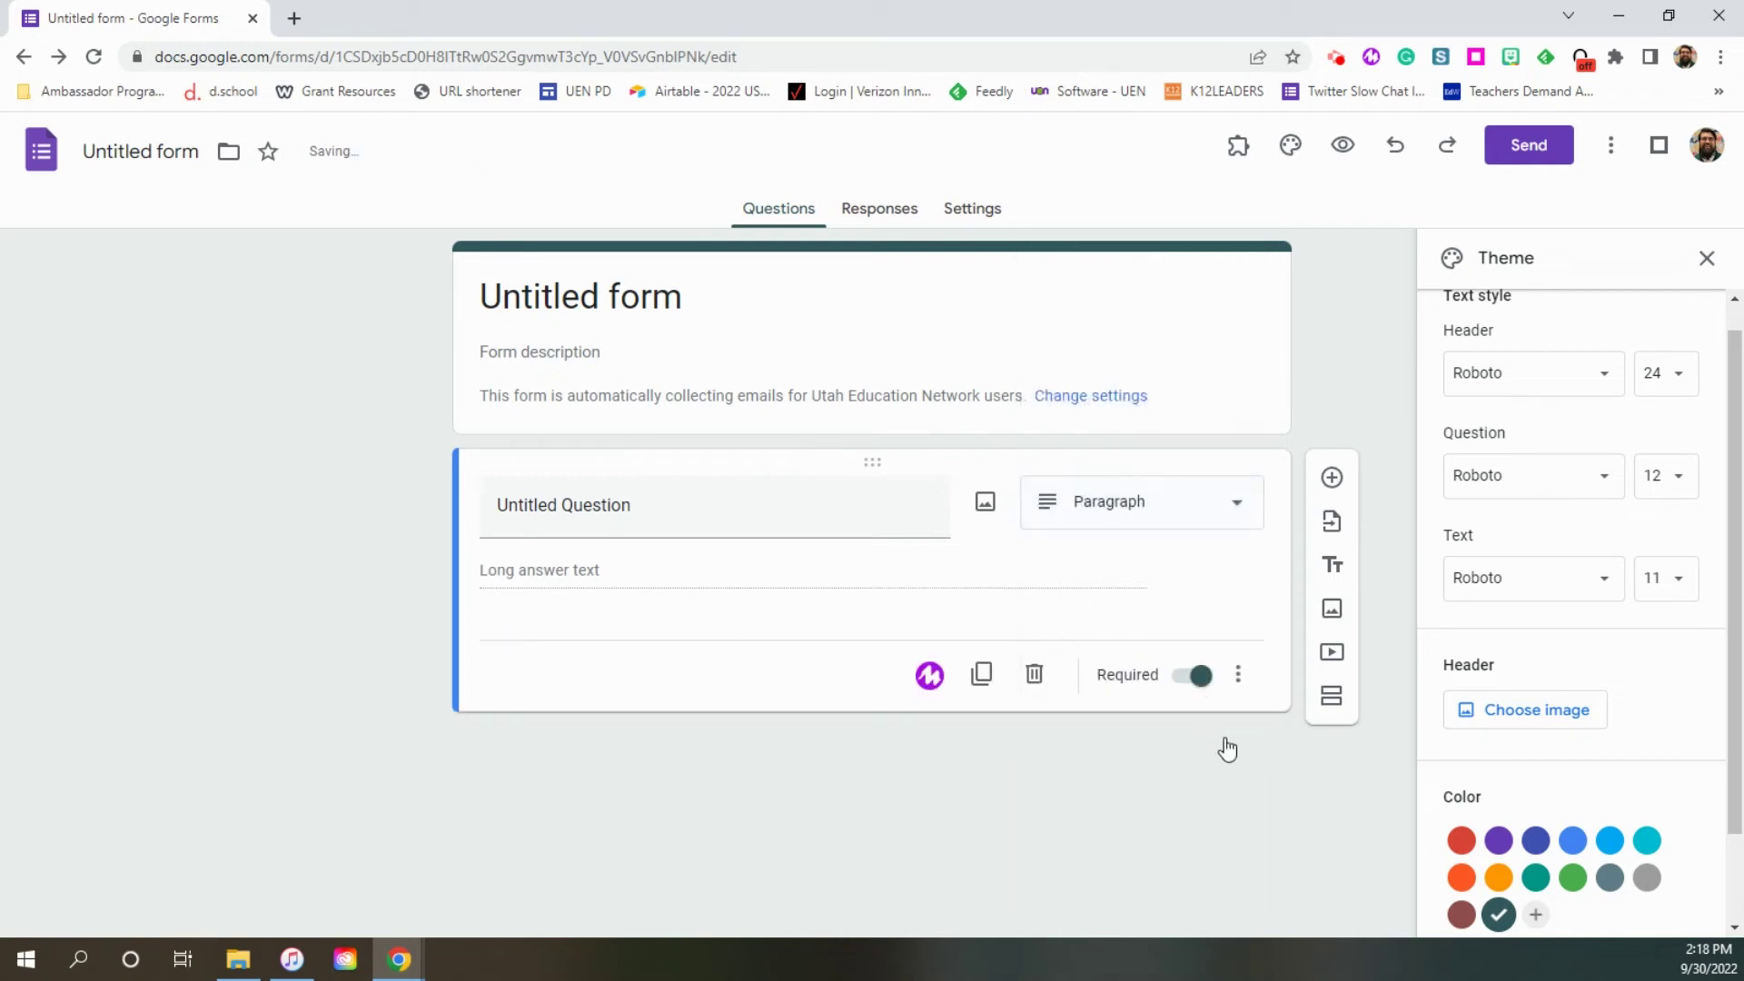
pyautogui.click(1238, 674)
pyautogui.click(1271, 813)
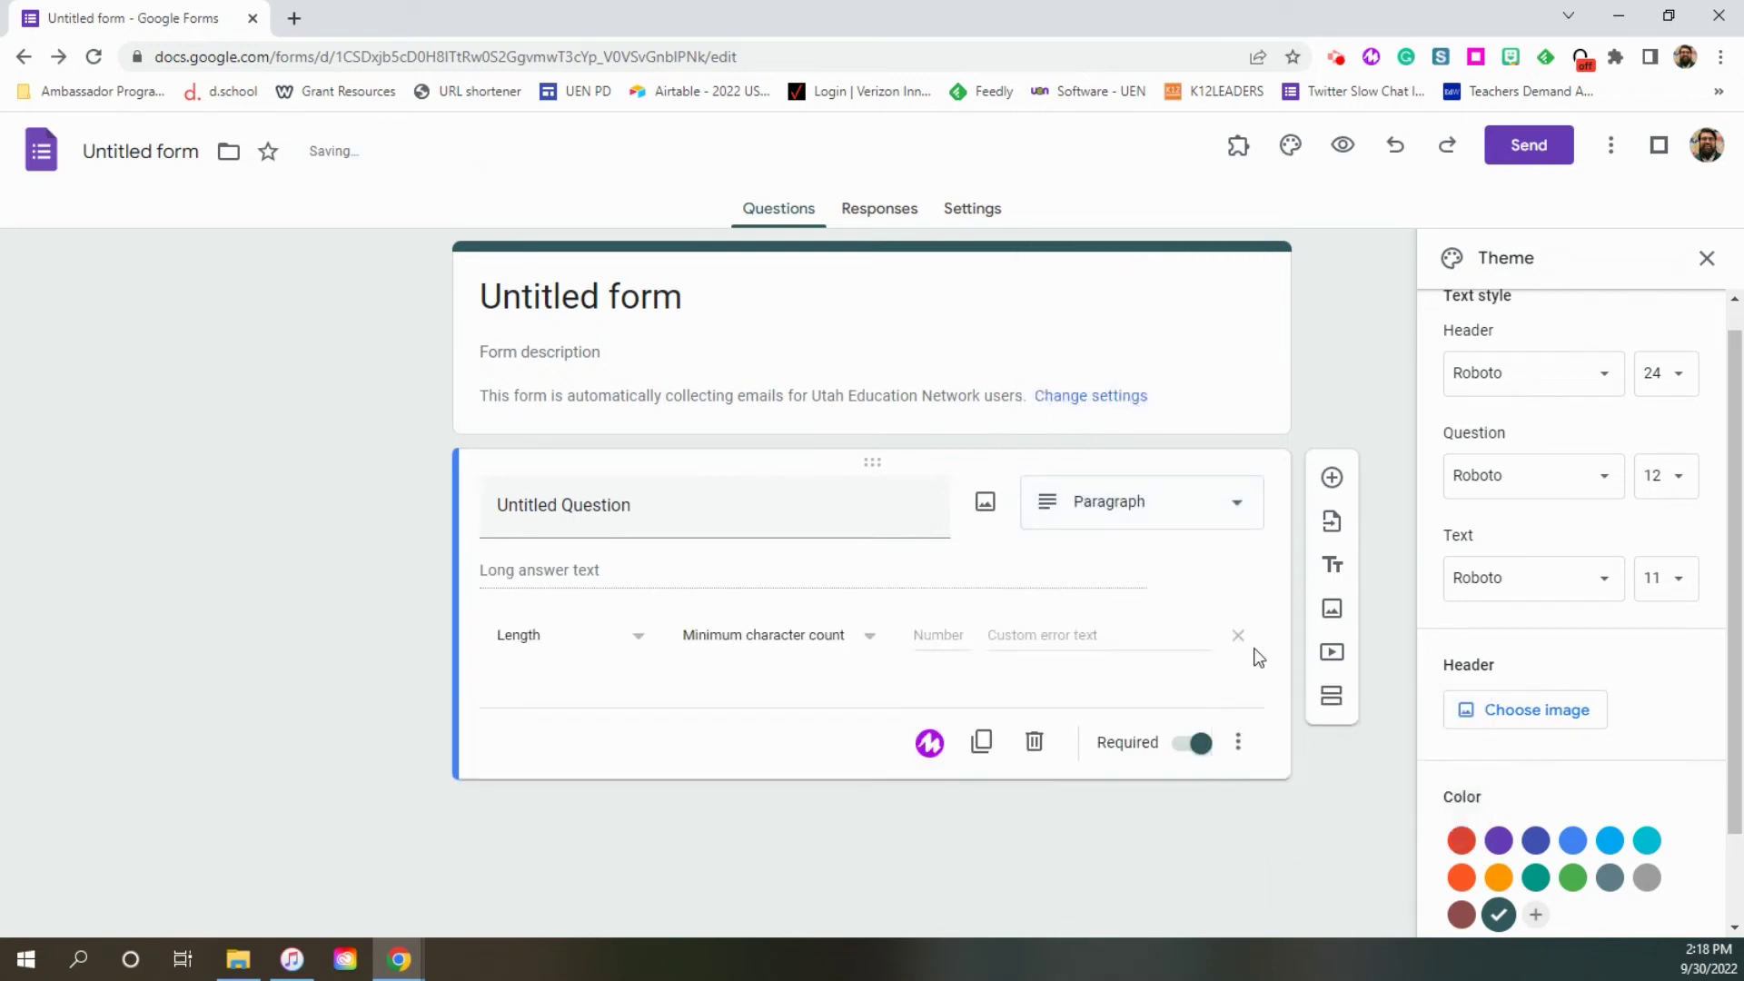
pyautogui.click(592, 646)
pyautogui.click(745, 636)
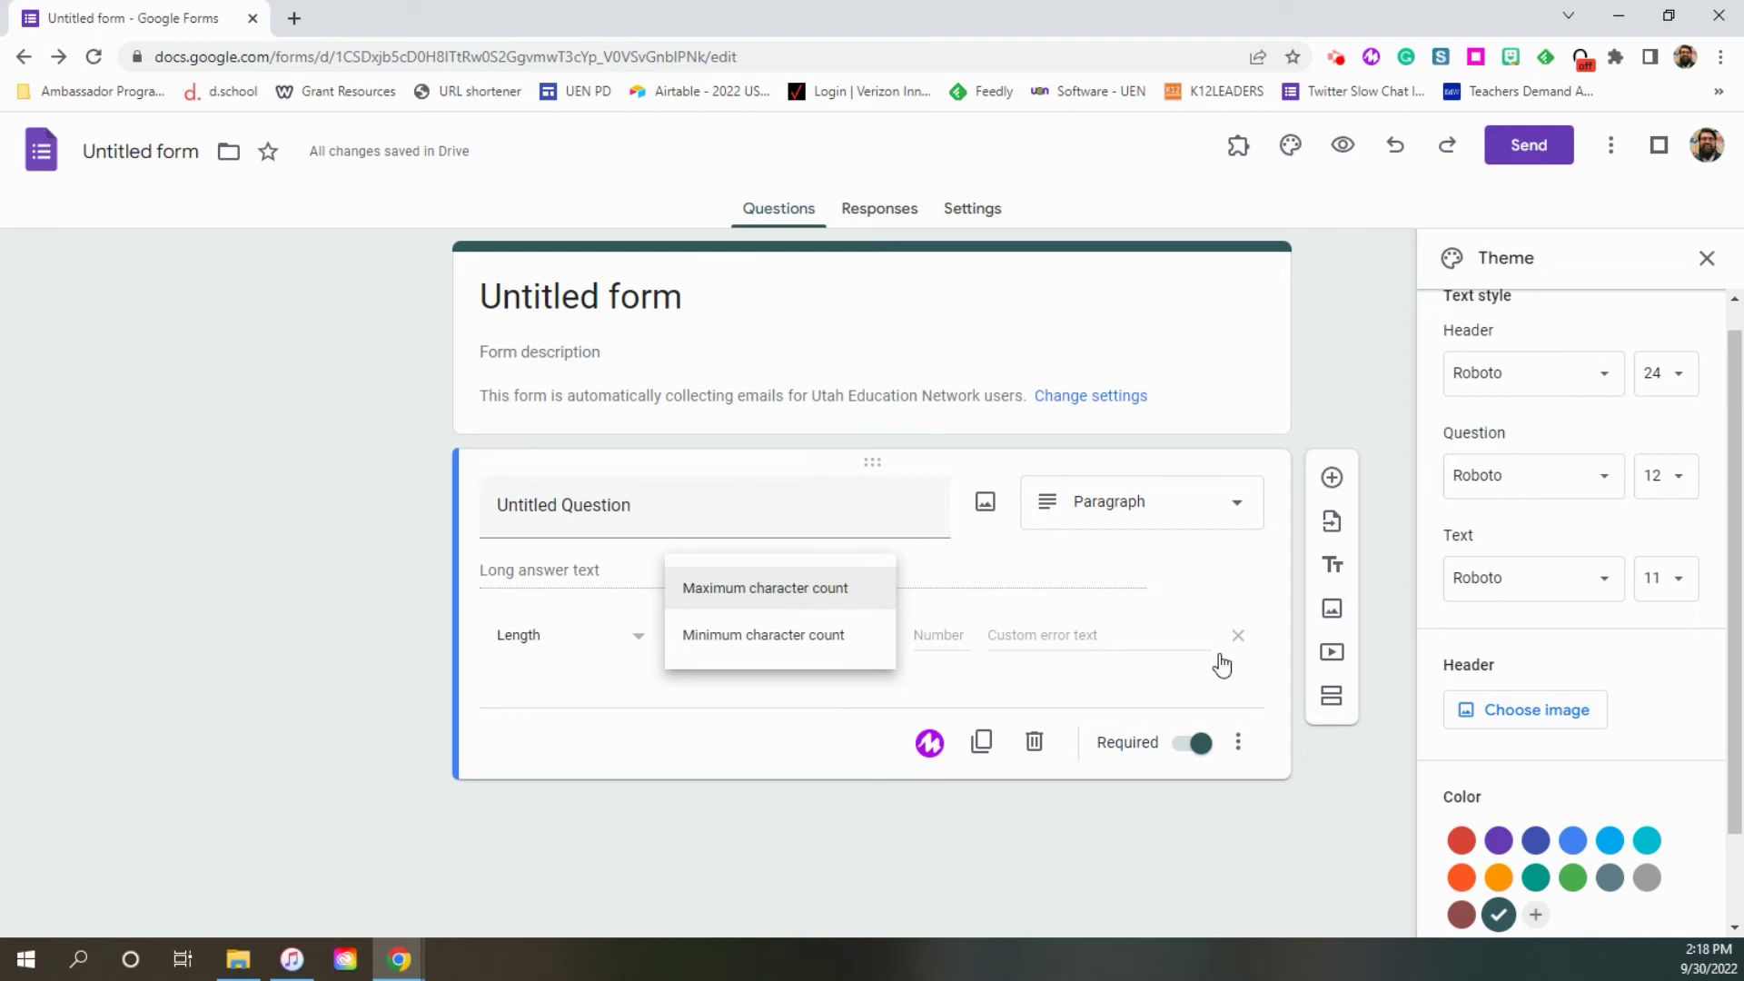
pyautogui.click(1183, 510)
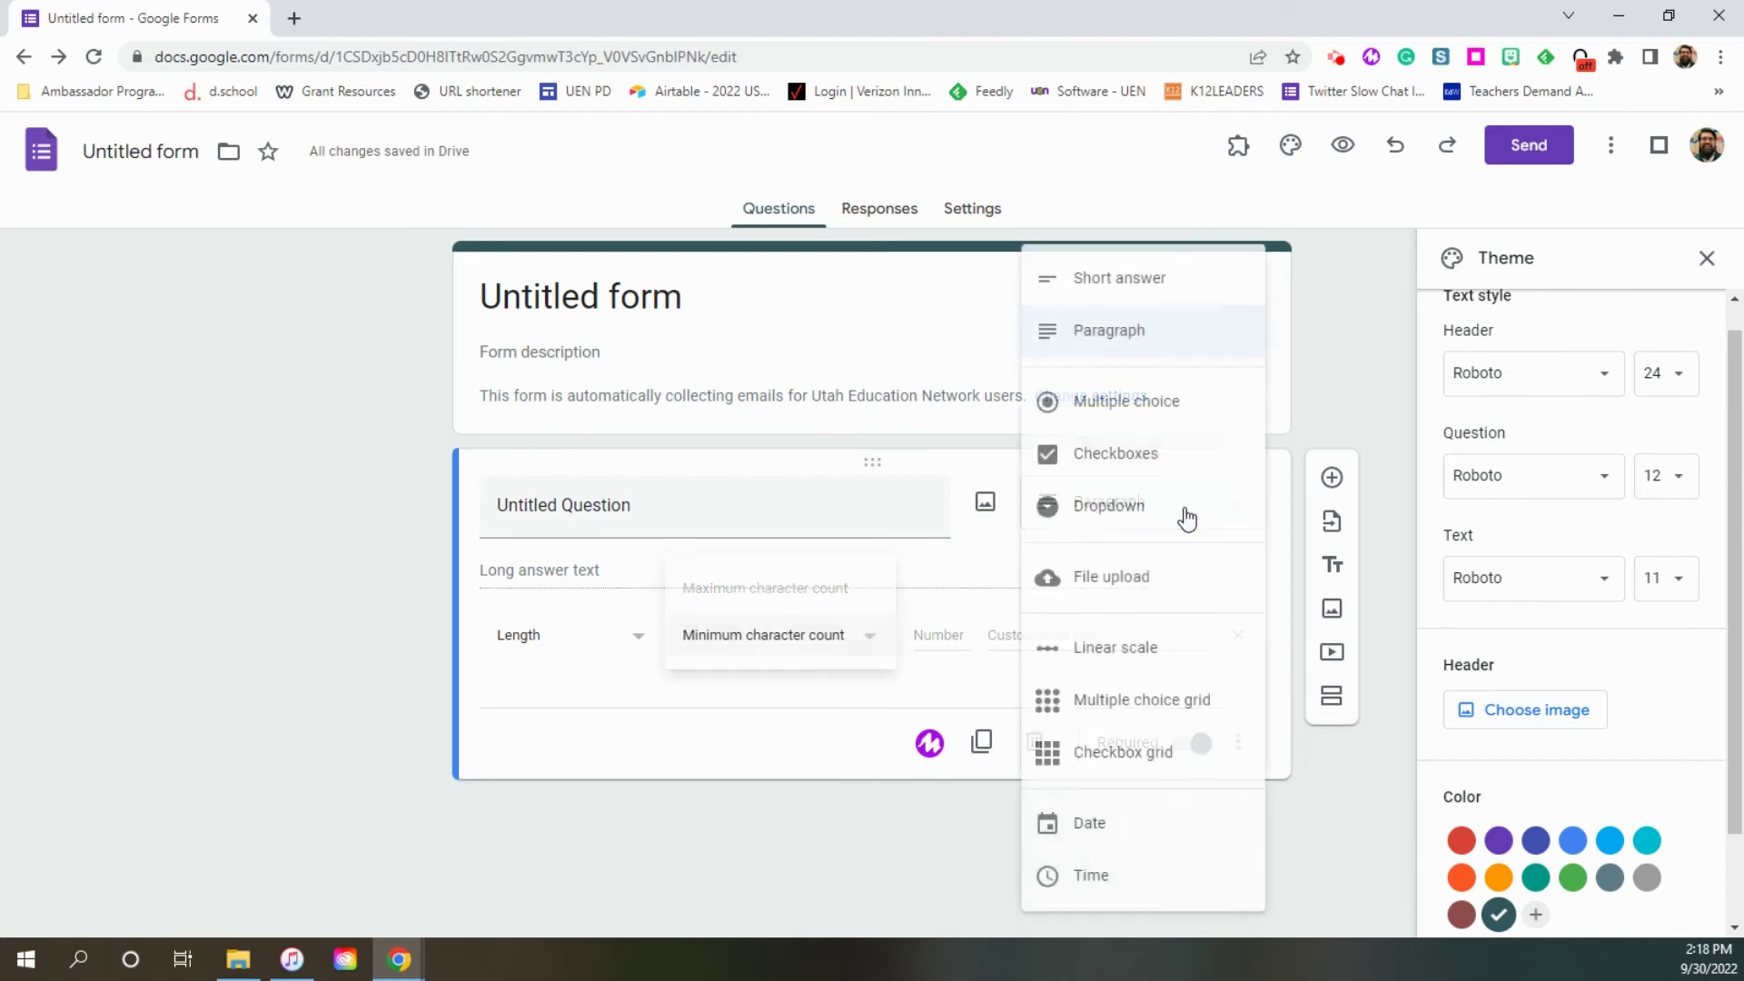
# Step: Switch to Multiple choice with go-to-section-based-on-answer branching and add a second section
pyautogui.click(1135, 402)
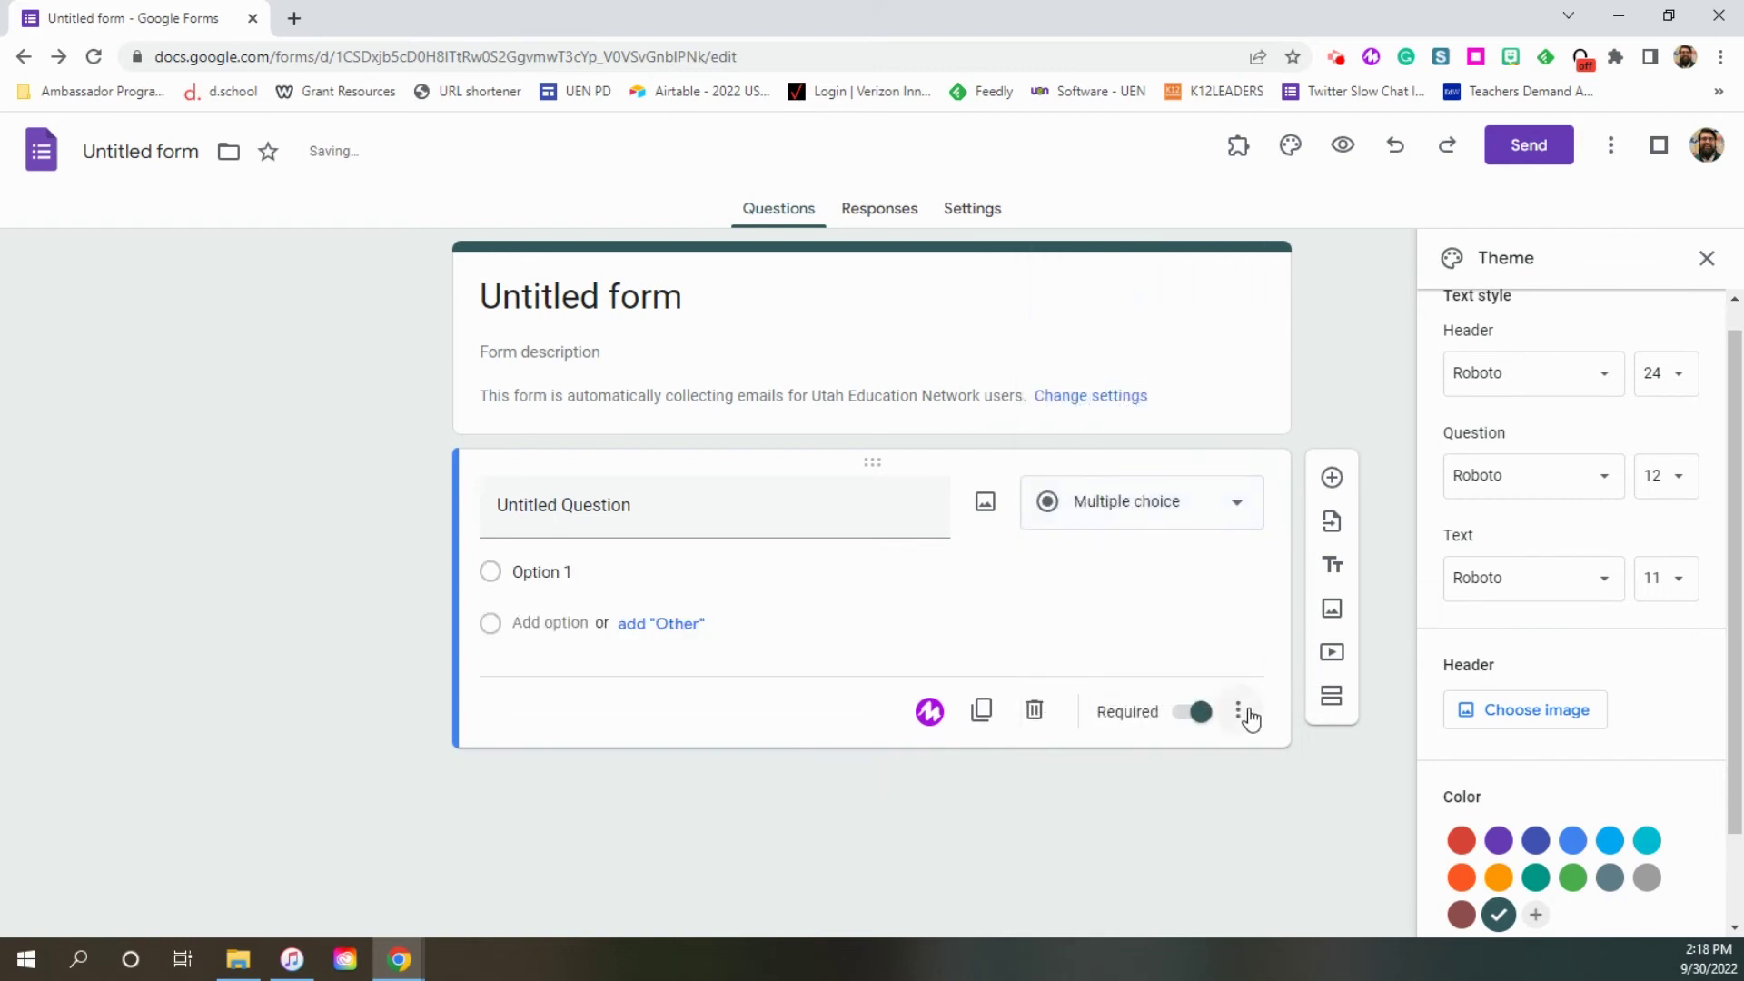
pyautogui.click(1245, 710)
pyautogui.click(1409, 807)
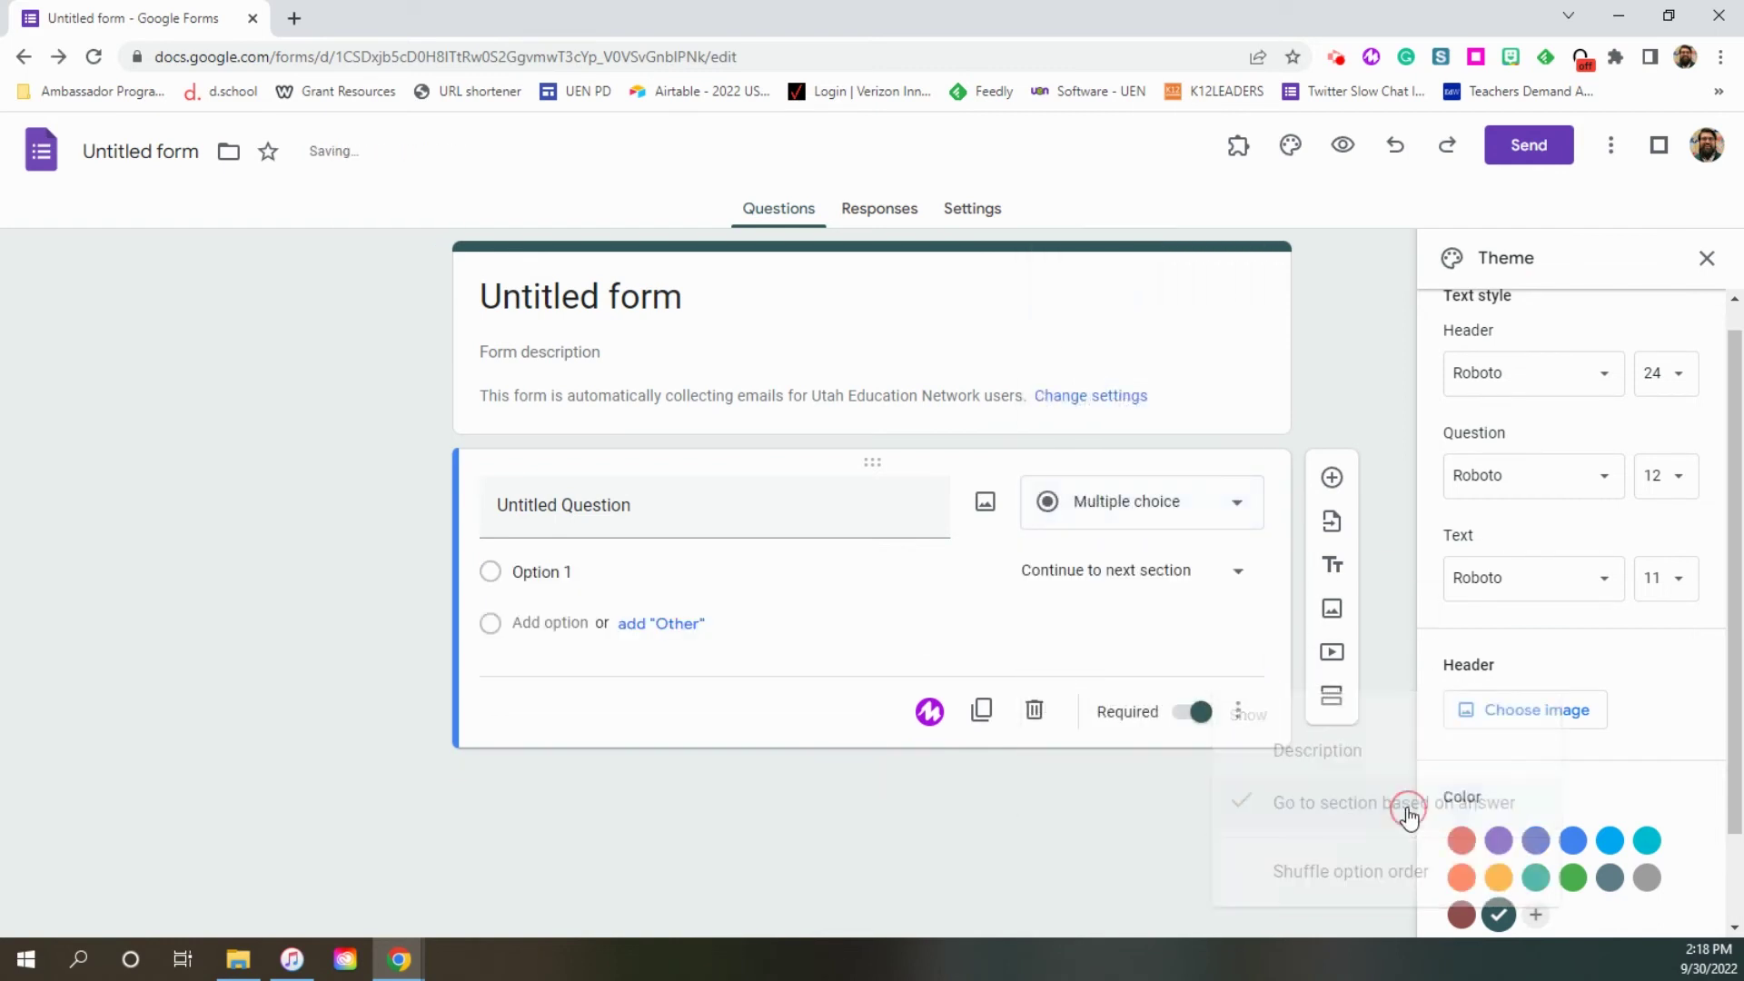
pyautogui.click(1081, 582)
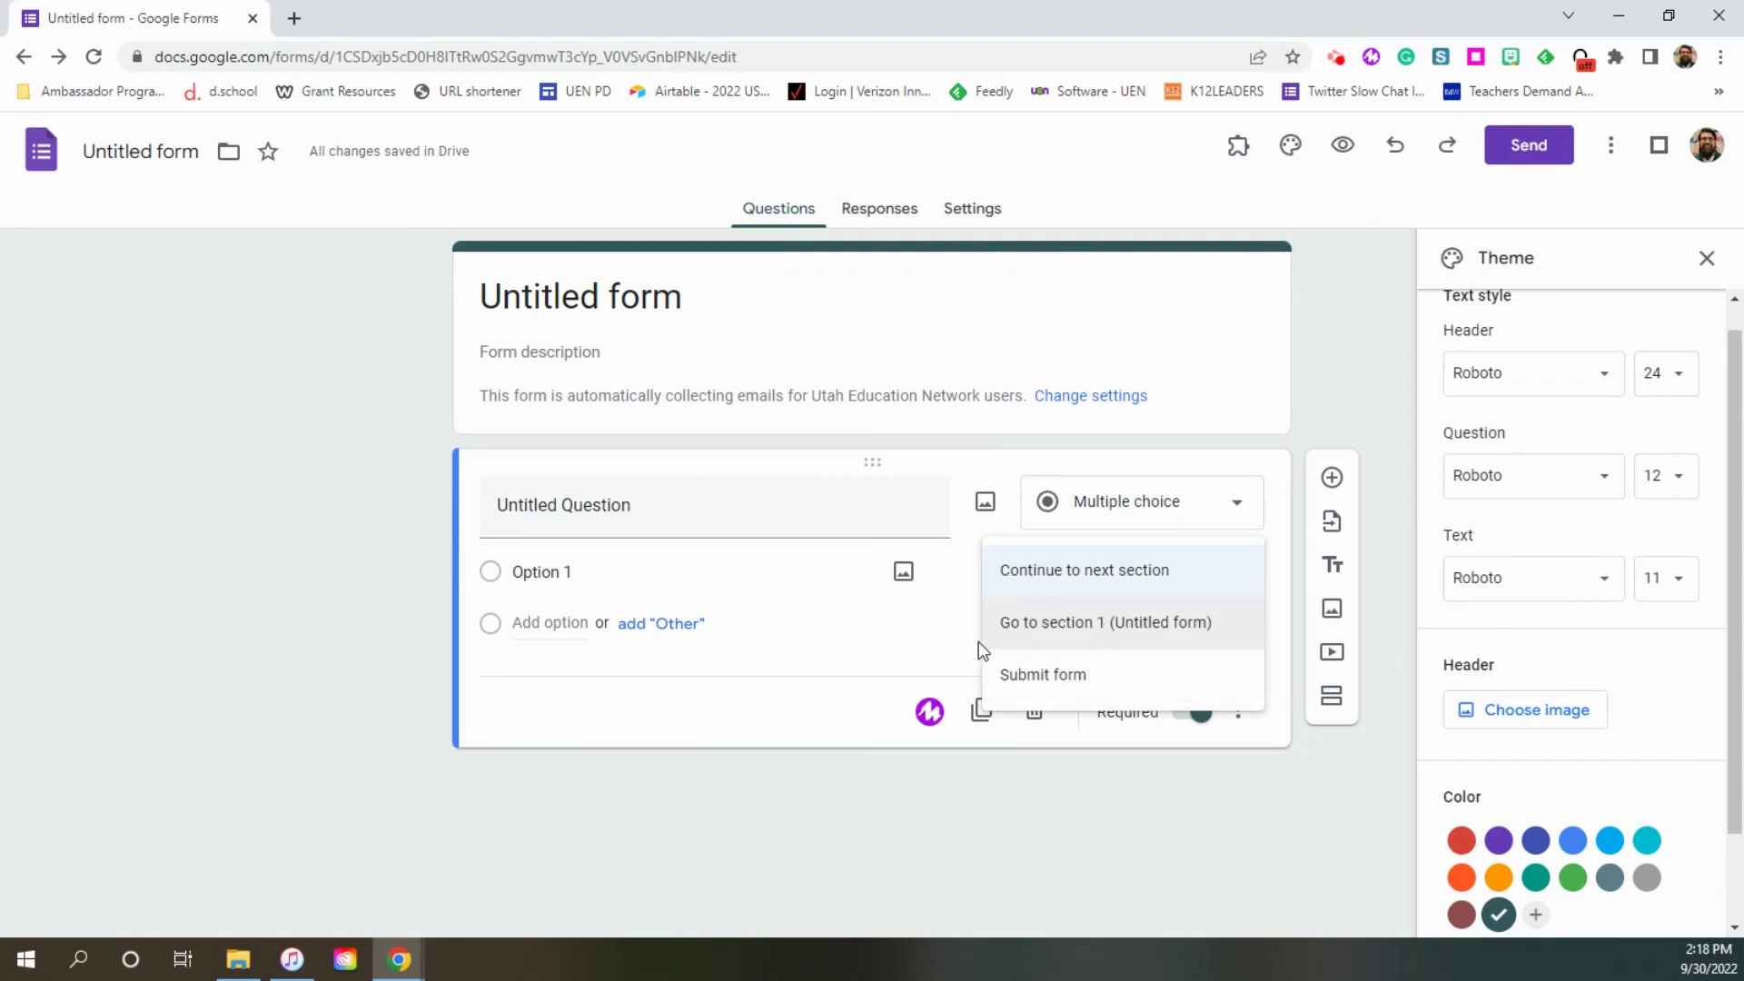
pyautogui.click(1332, 696)
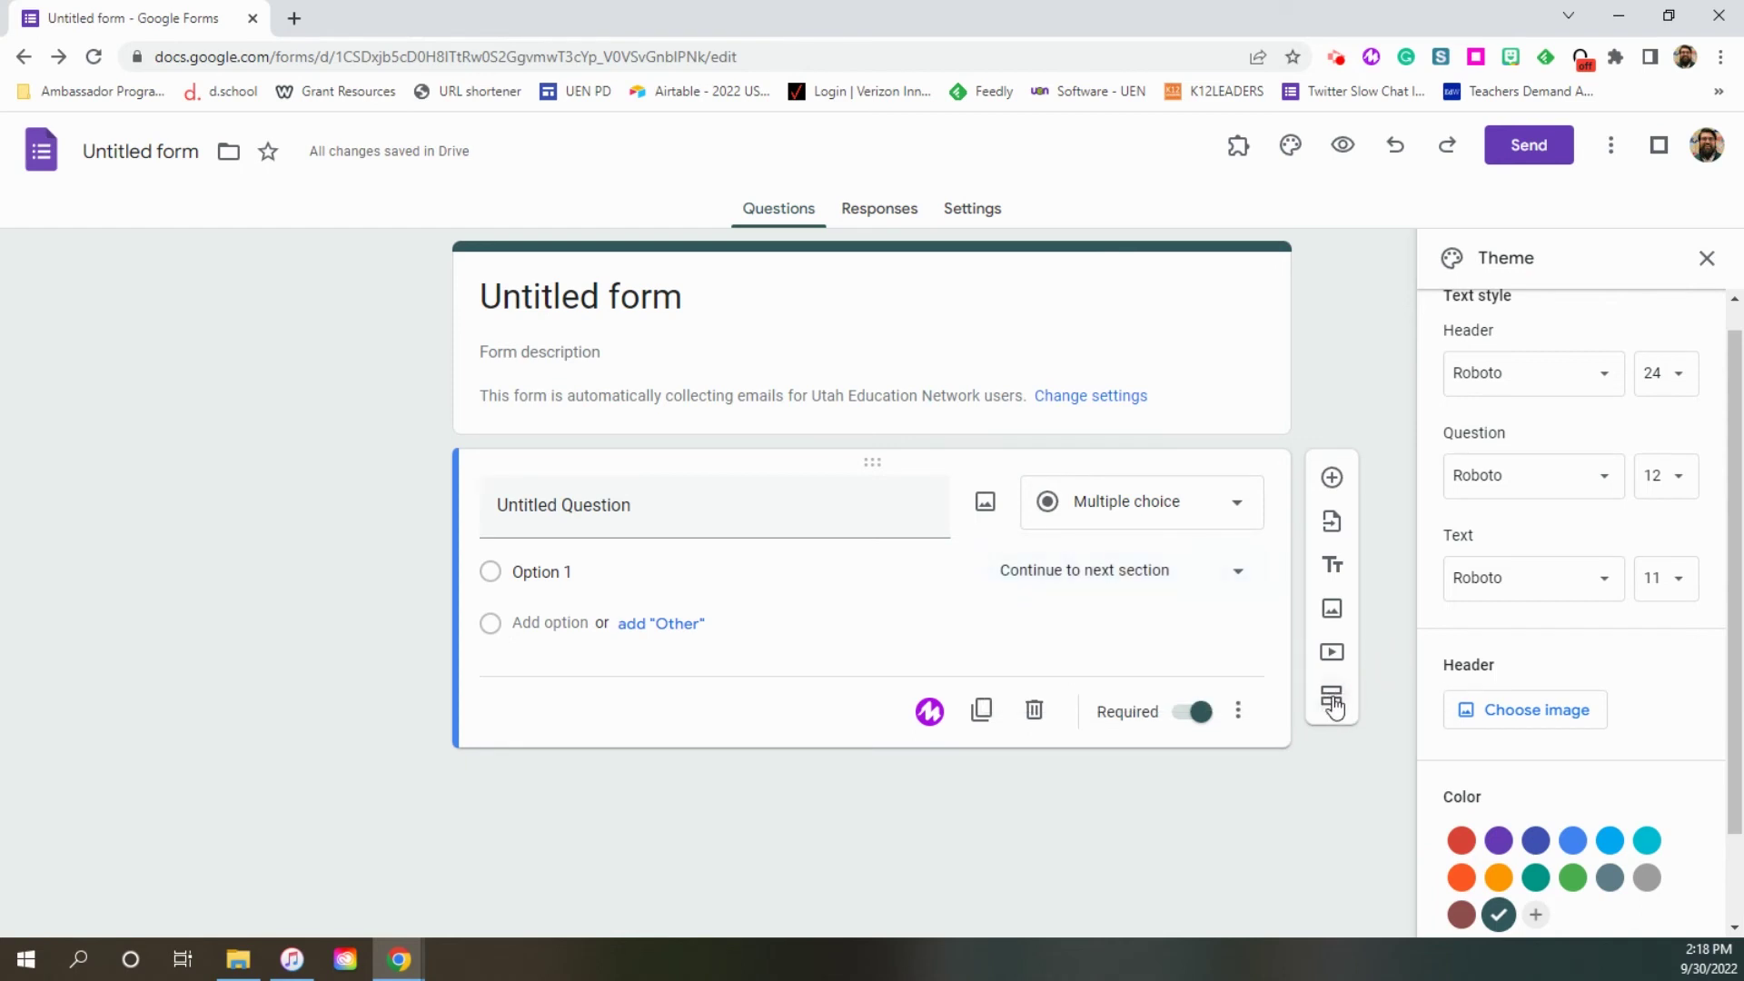
pyautogui.click(1331, 700)
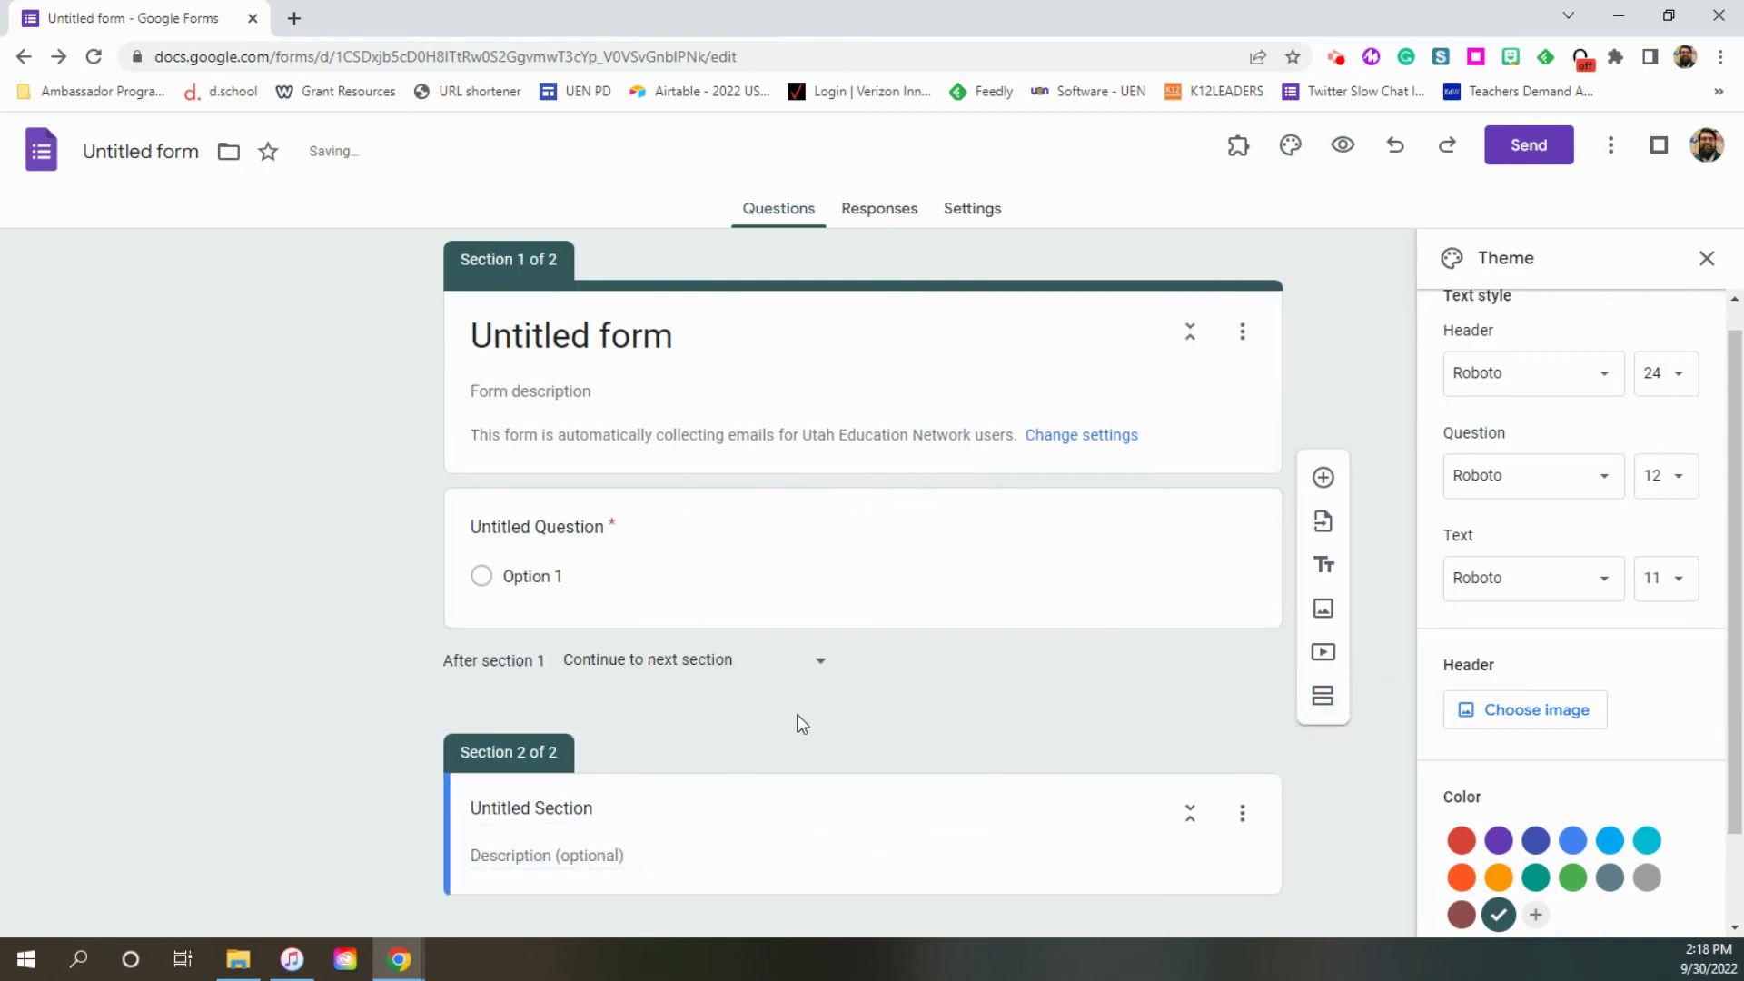